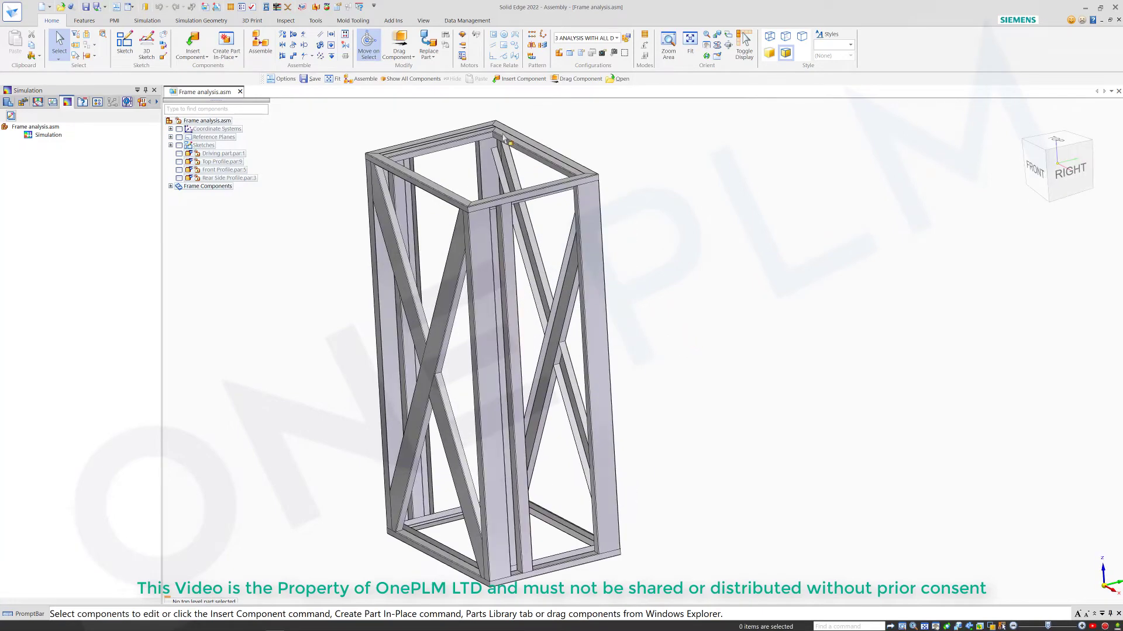
Step: Review the assembly report's parts list layout and column options, closing without changes
click(315, 21)
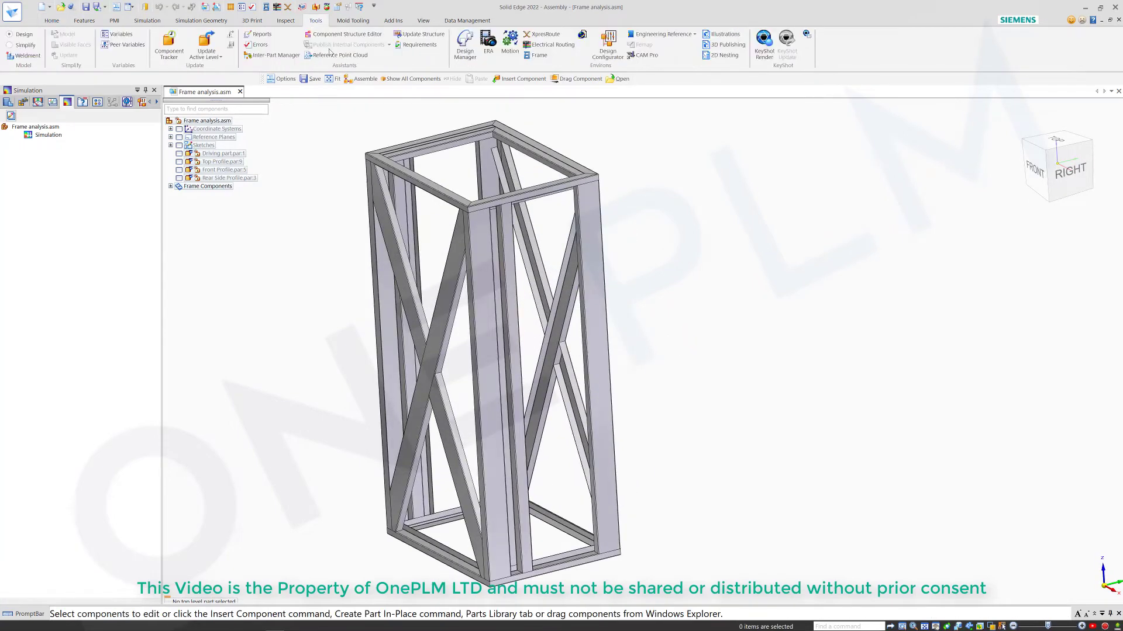
click(258, 35)
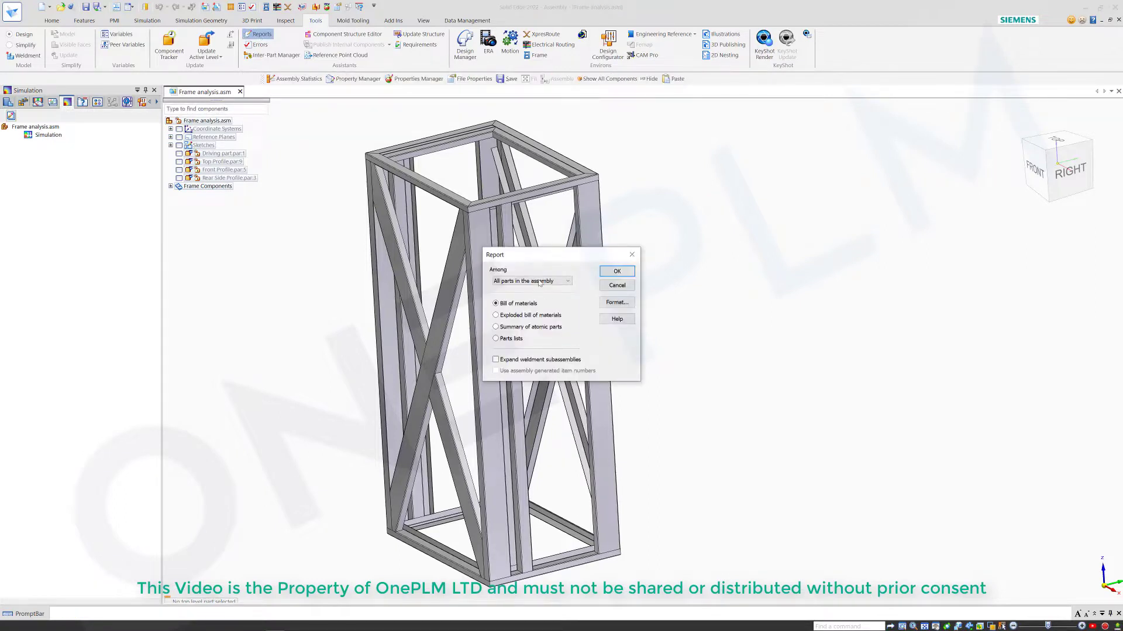
click(607, 305)
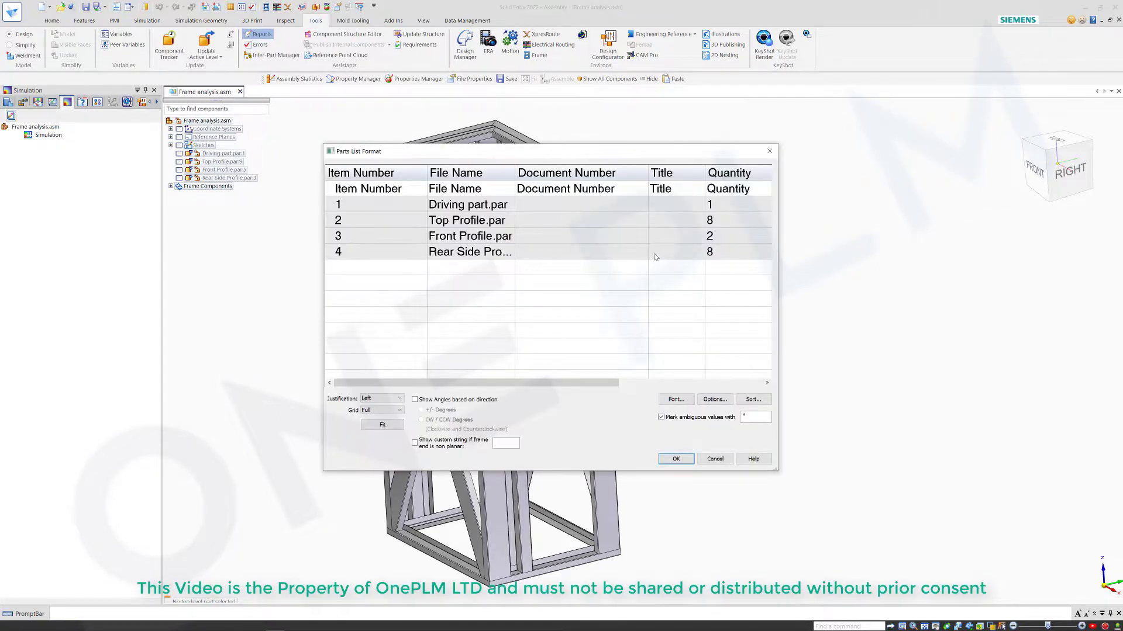
click(715, 400)
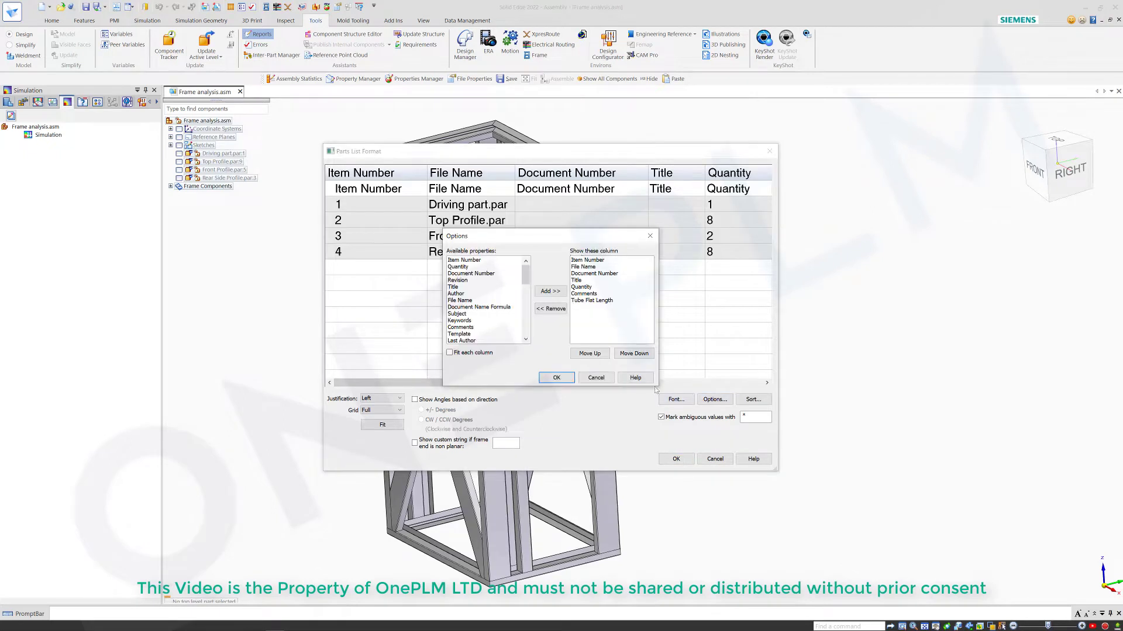
scroll(487, 283, down, 10)
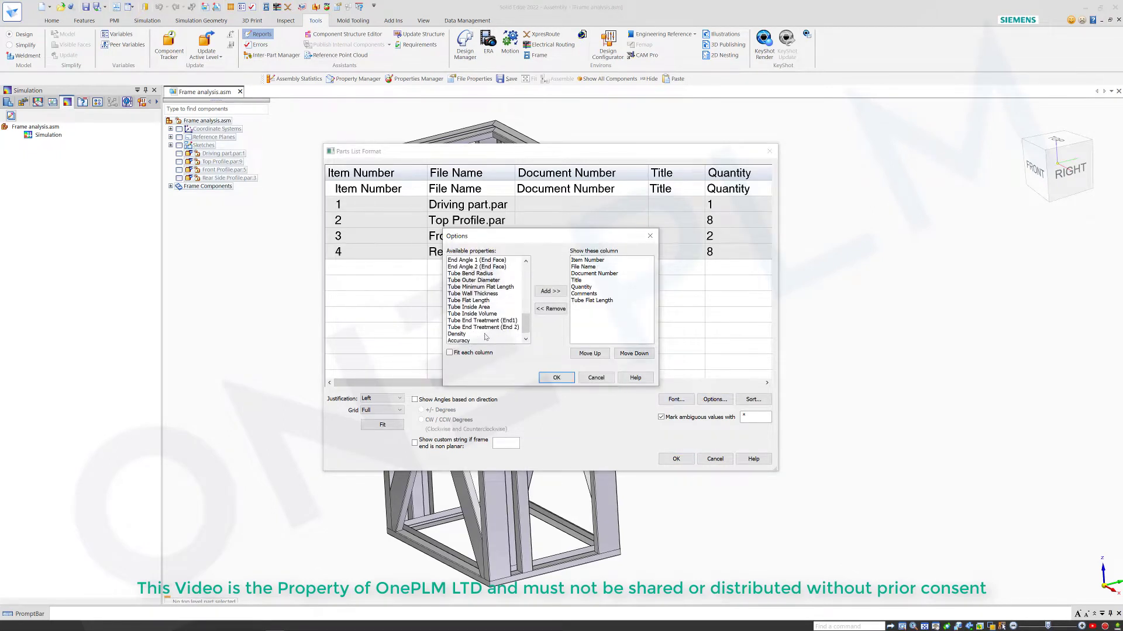
scroll(487, 328, up, 4)
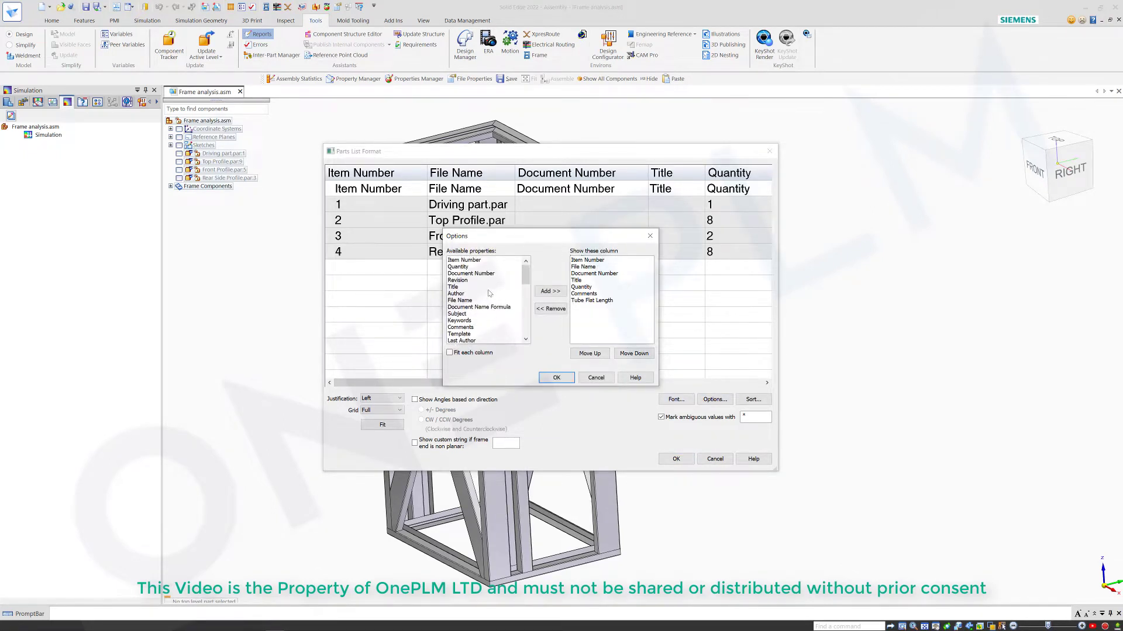
scroll(488, 318, up, 5)
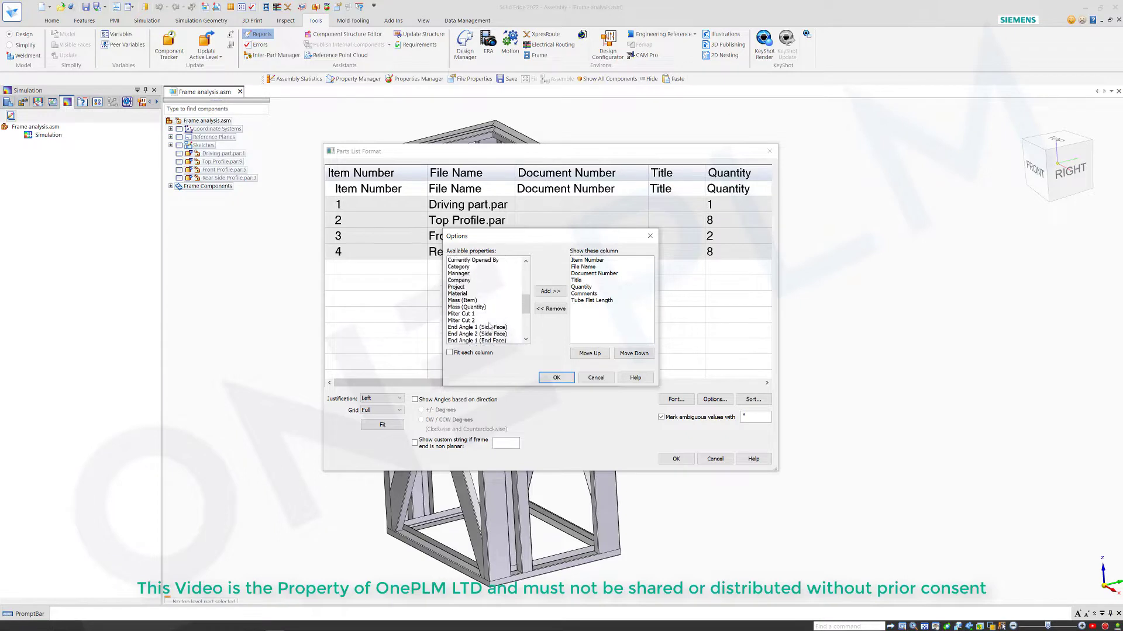
scroll(490, 326, down, 10)
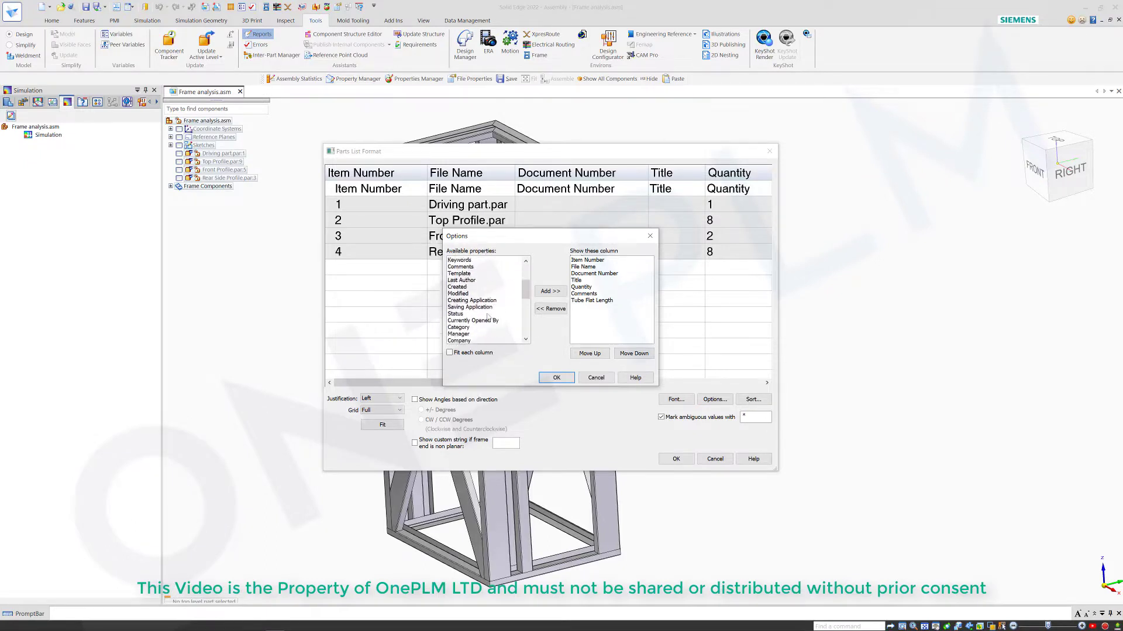
click(596, 377)
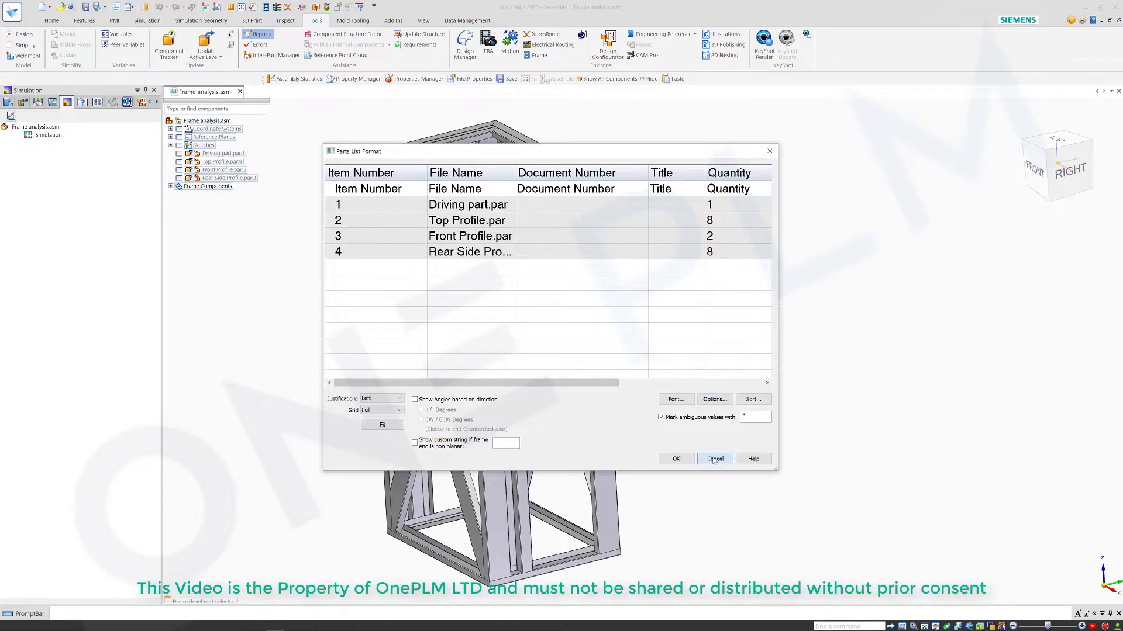
click(715, 459)
click(617, 286)
Step: Create a drawing of the active frame assembly using the OnePLM Drawing Border.dft template
middle_drag(604, 310, 674, 291)
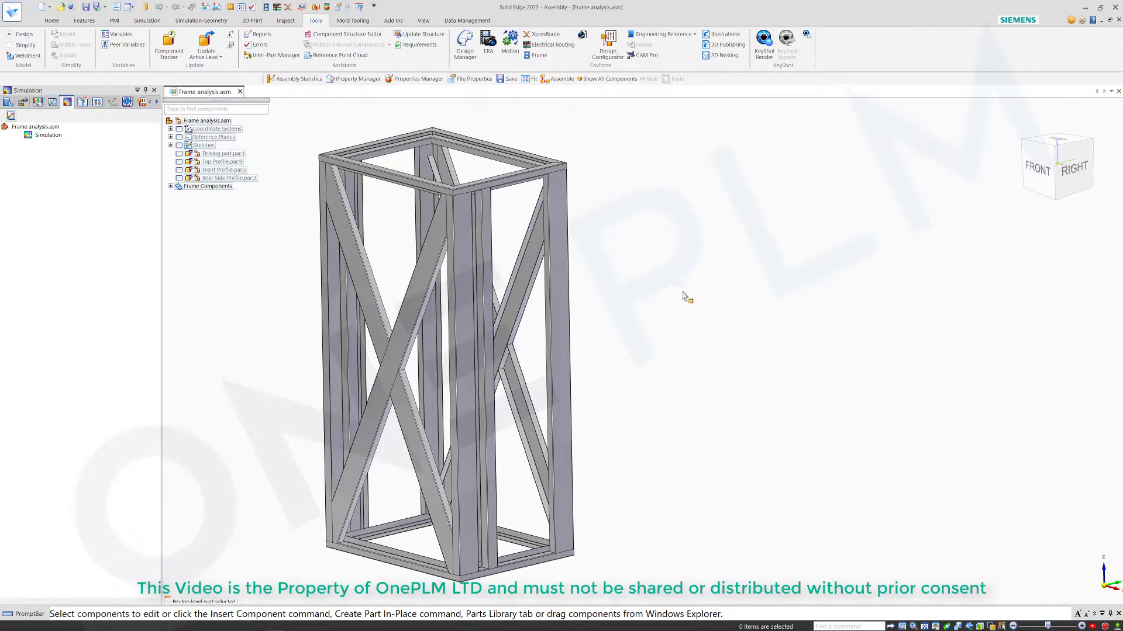
click(14, 17)
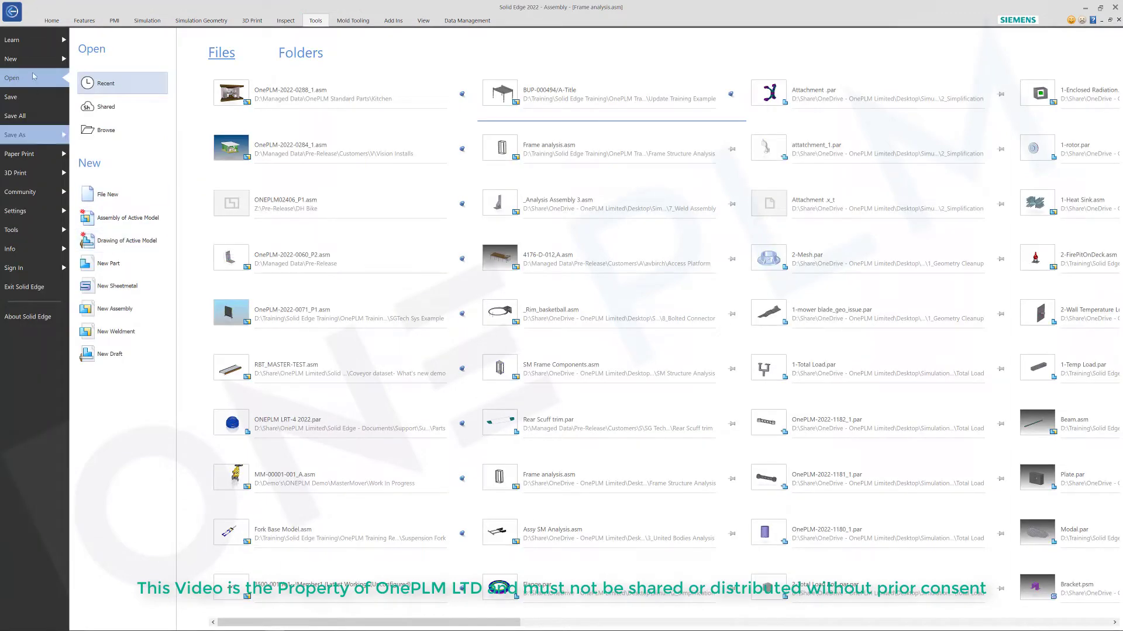
click(11, 59)
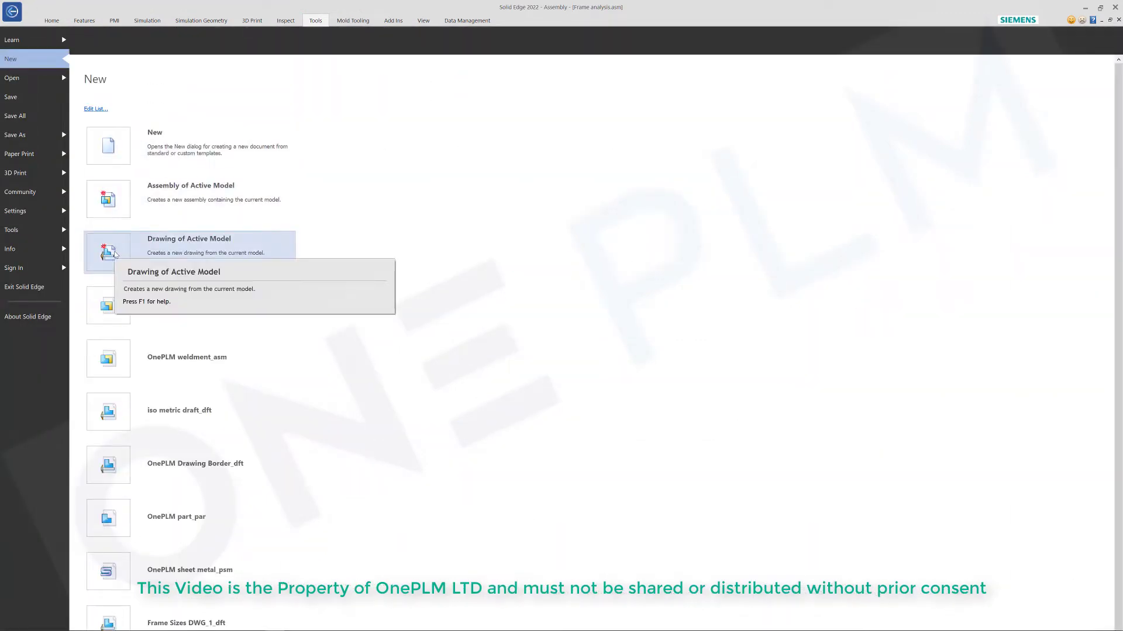
click(193, 233)
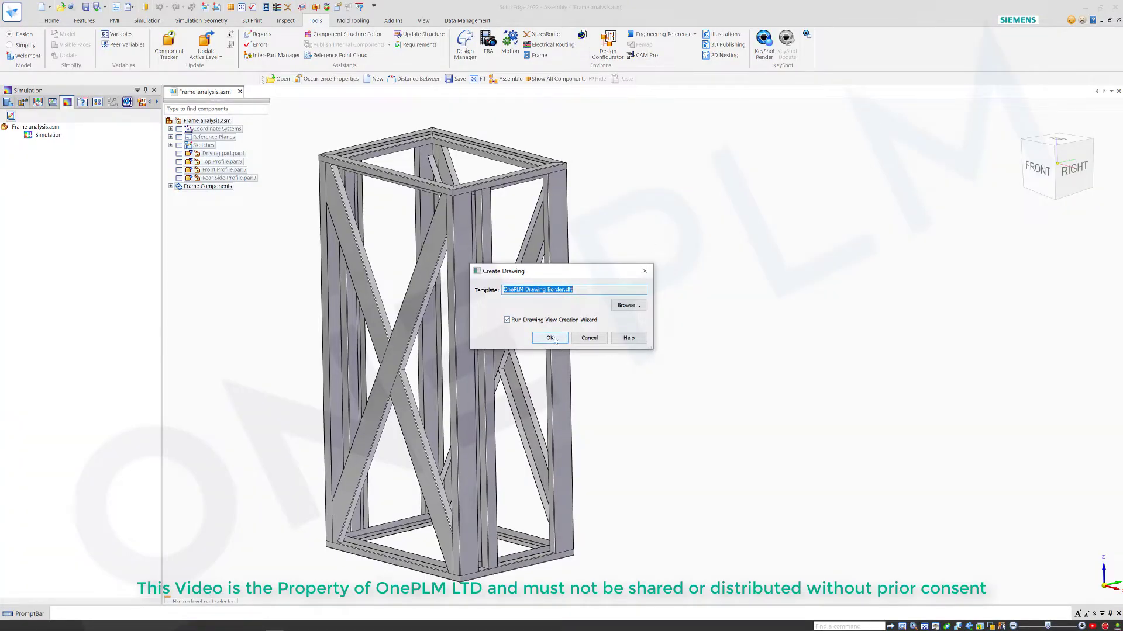
click(550, 338)
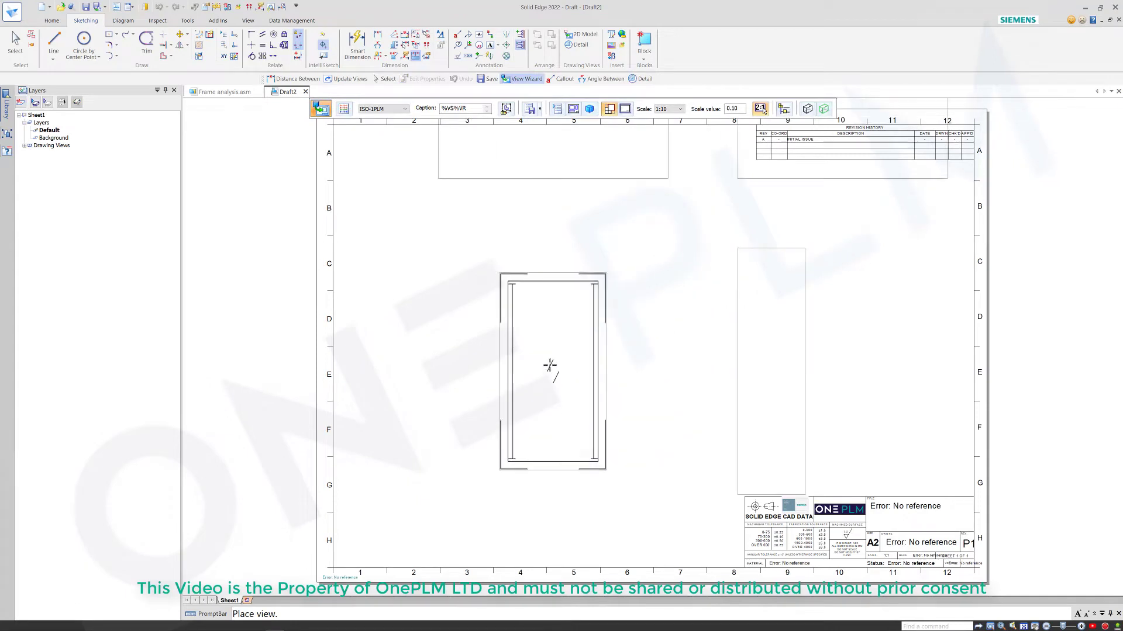
Step: Place the standard view set, three principal views plus a pictorial, at 1:10
click(539, 109)
click(543, 127)
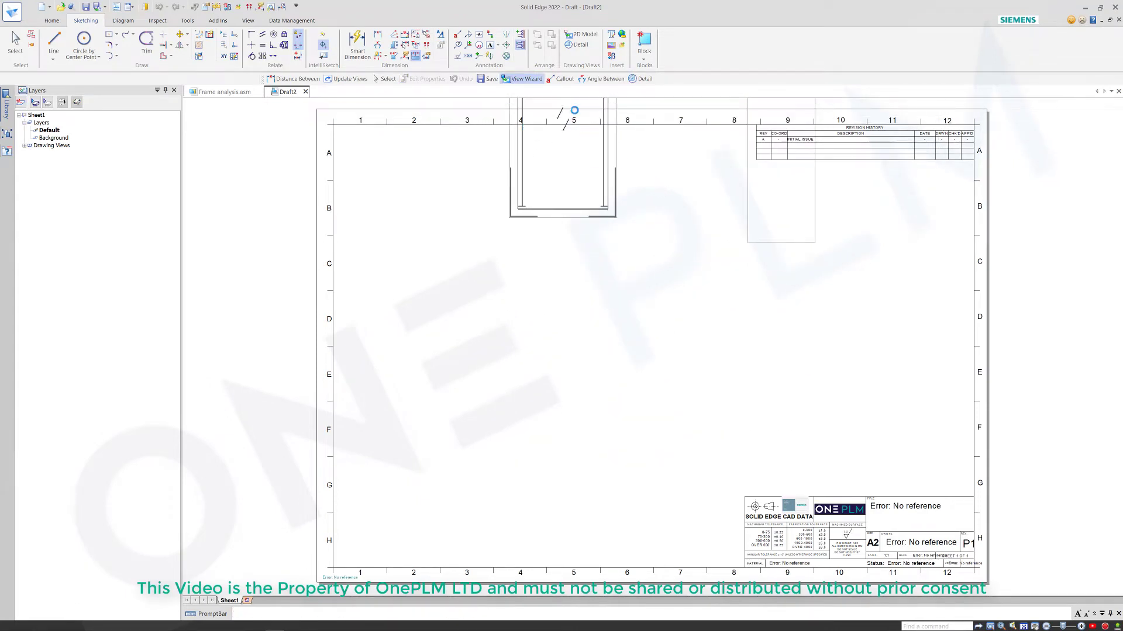
click(661, 188)
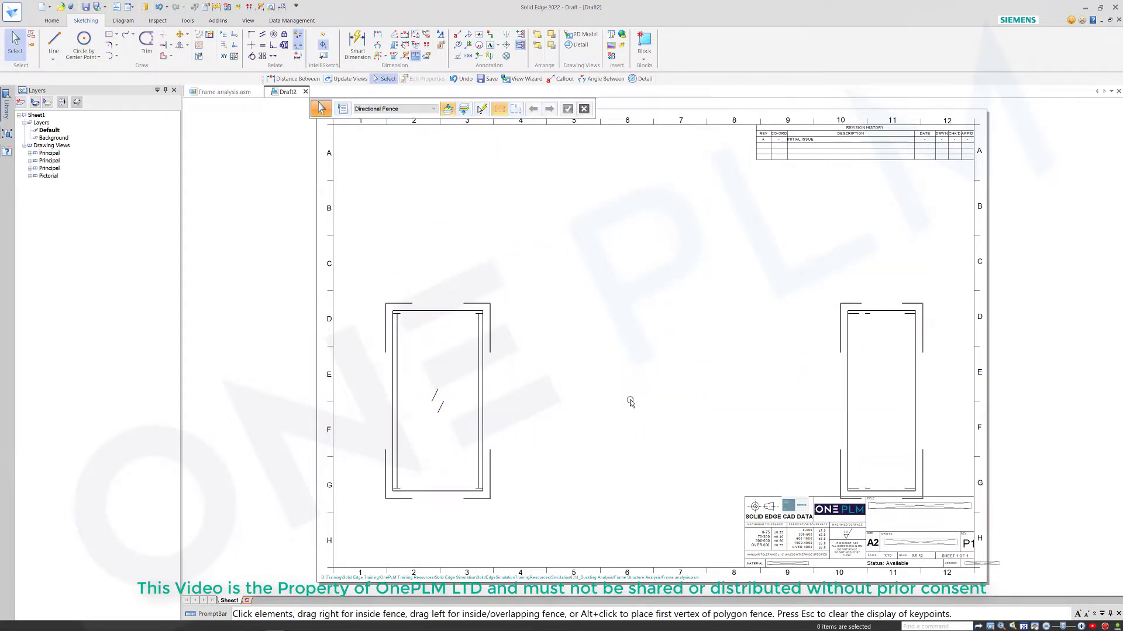
scroll(624, 416, down, 3)
Step: Bring the pictorial view onto the sheet and delete the top, front and side views
drag(760, 134, 600, 369)
click(546, 197)
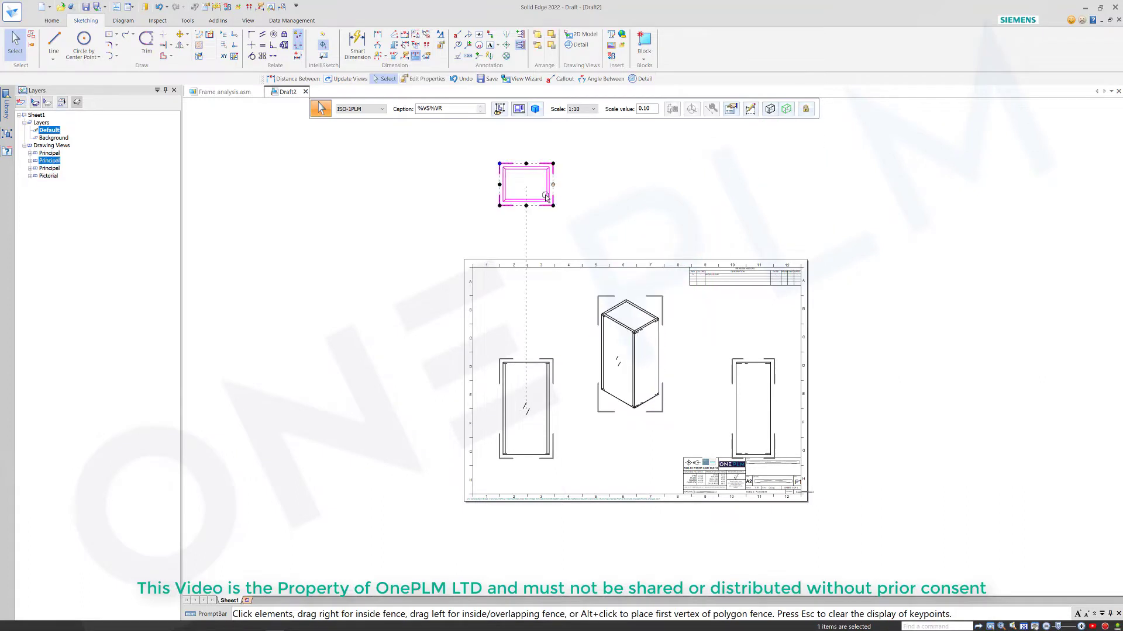
key(Delete)
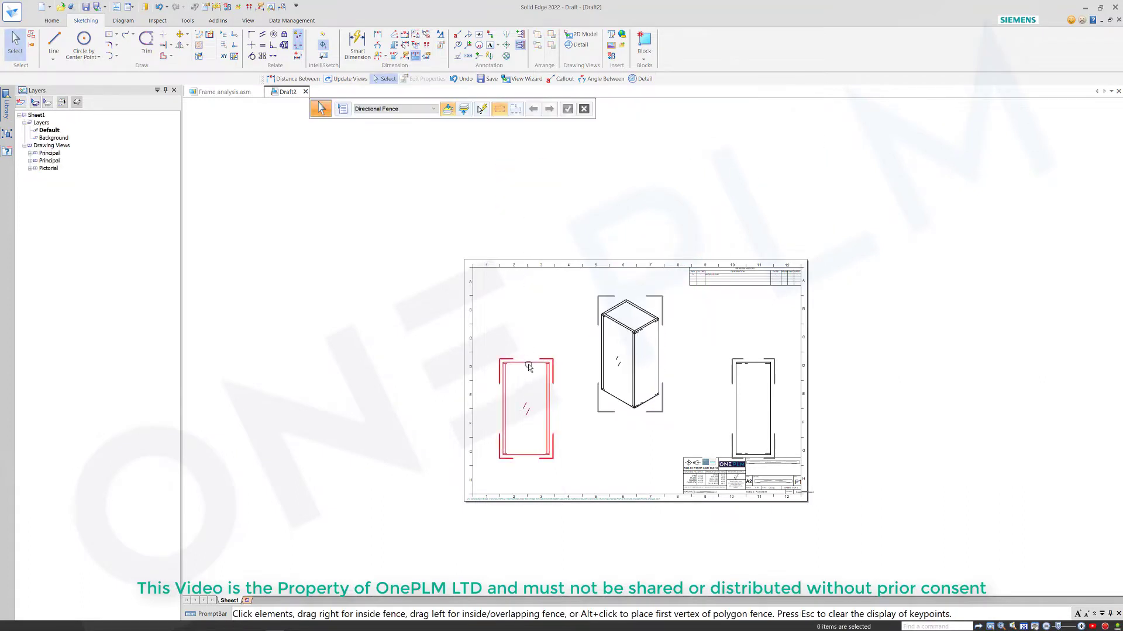
click(528, 366)
key(Delete)
click(735, 362)
key(Delete)
Step: Shift the pictorial view left and open its display properties
drag(647, 323, 573, 344)
scroll(612, 345, up, 1)
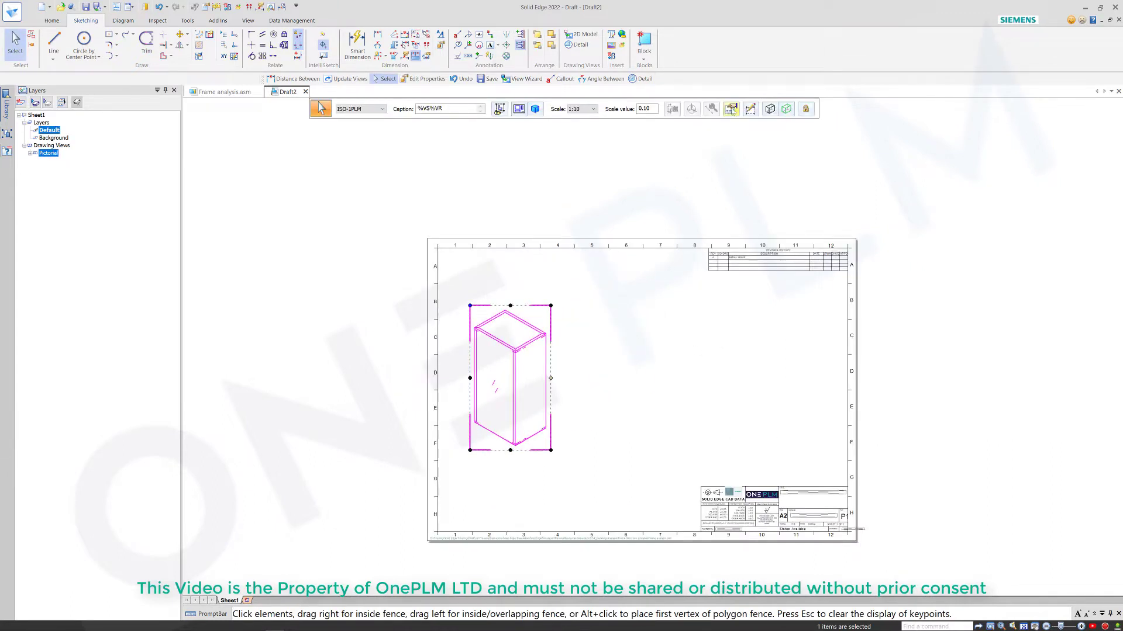
click(659, 224)
click(495, 161)
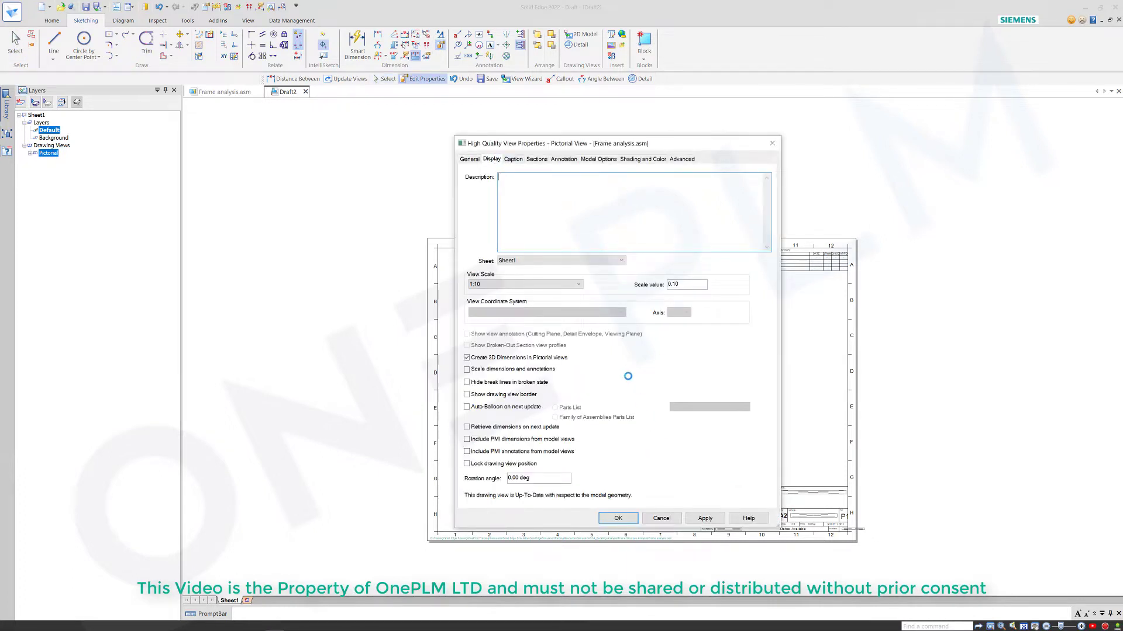
Step: Switch the pictorial view to 3 ANALYSIS WITH ALL DIAGONALS and move it toward the upper left
click(661, 457)
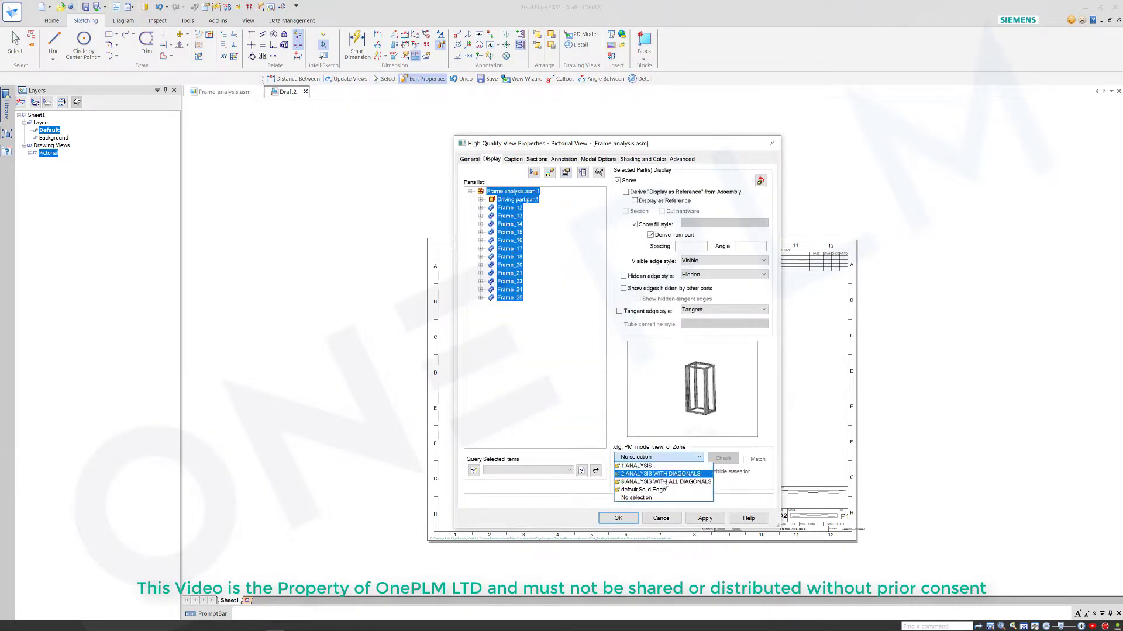
click(655, 484)
click(618, 519)
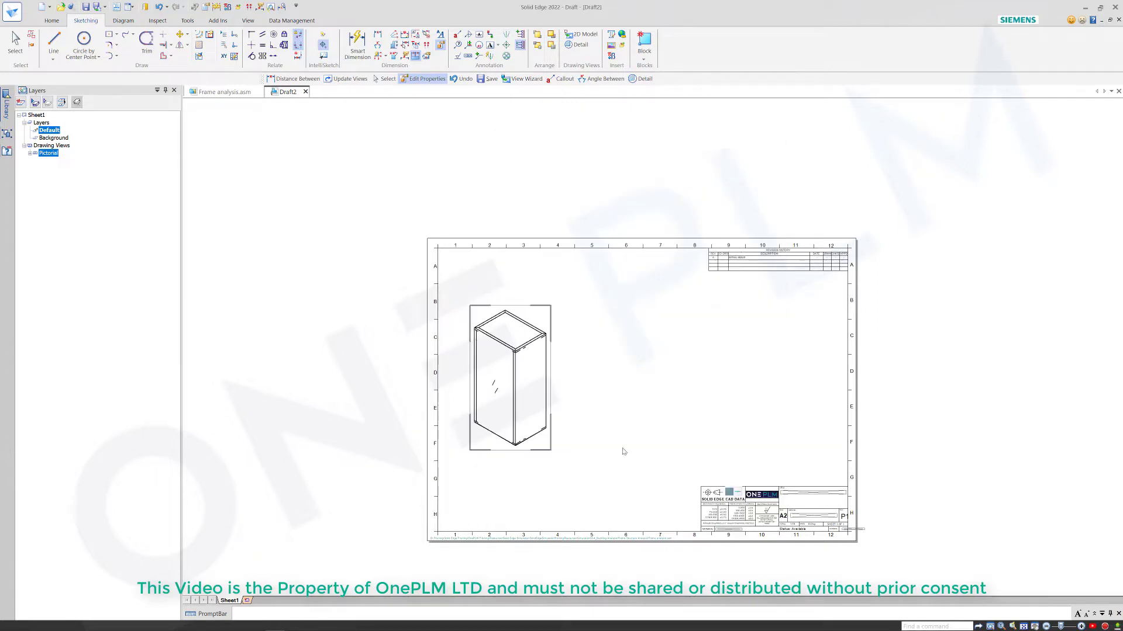
click(639, 373)
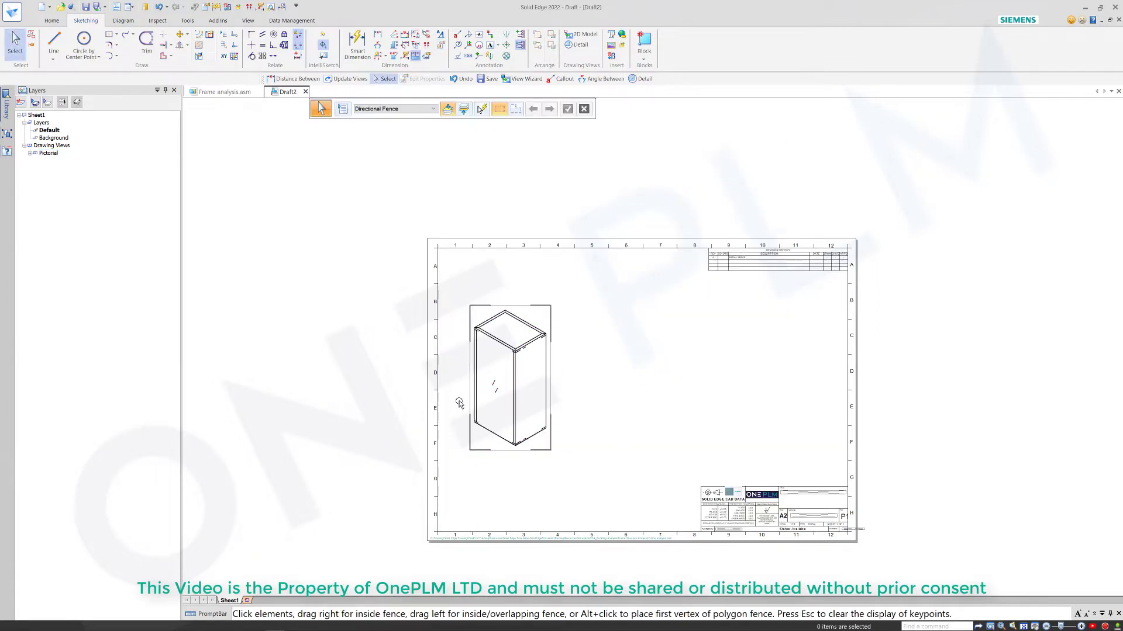
scroll(451, 318, up, 3)
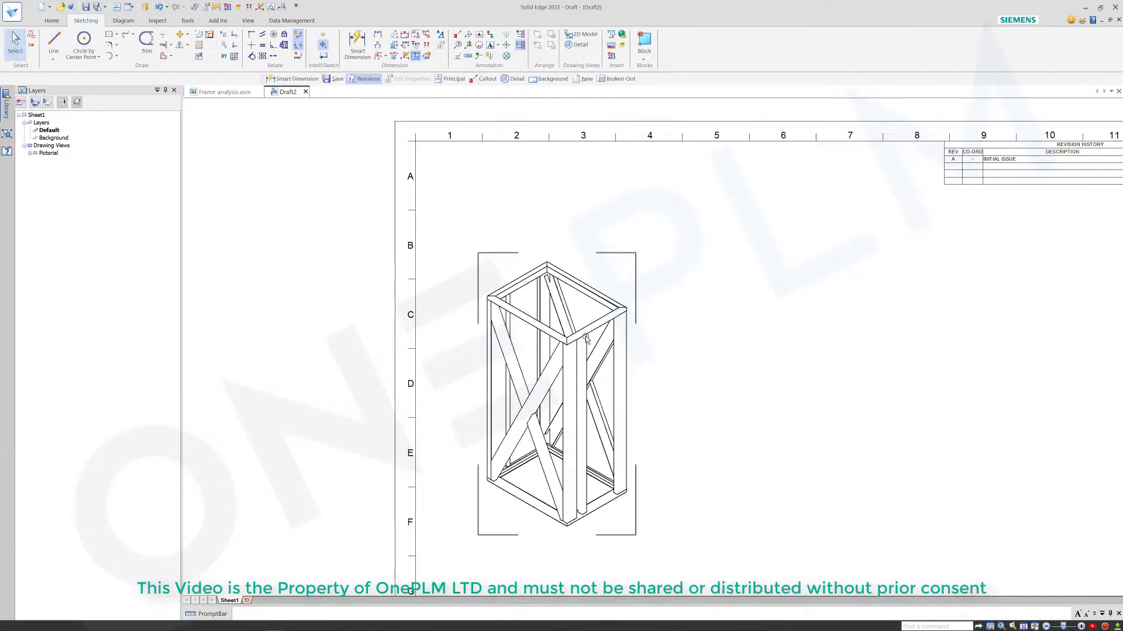
mouse_move(638, 309)
mouse_down()
mouse_move(681, 299)
mouse_move(671, 291)
mouse_up()
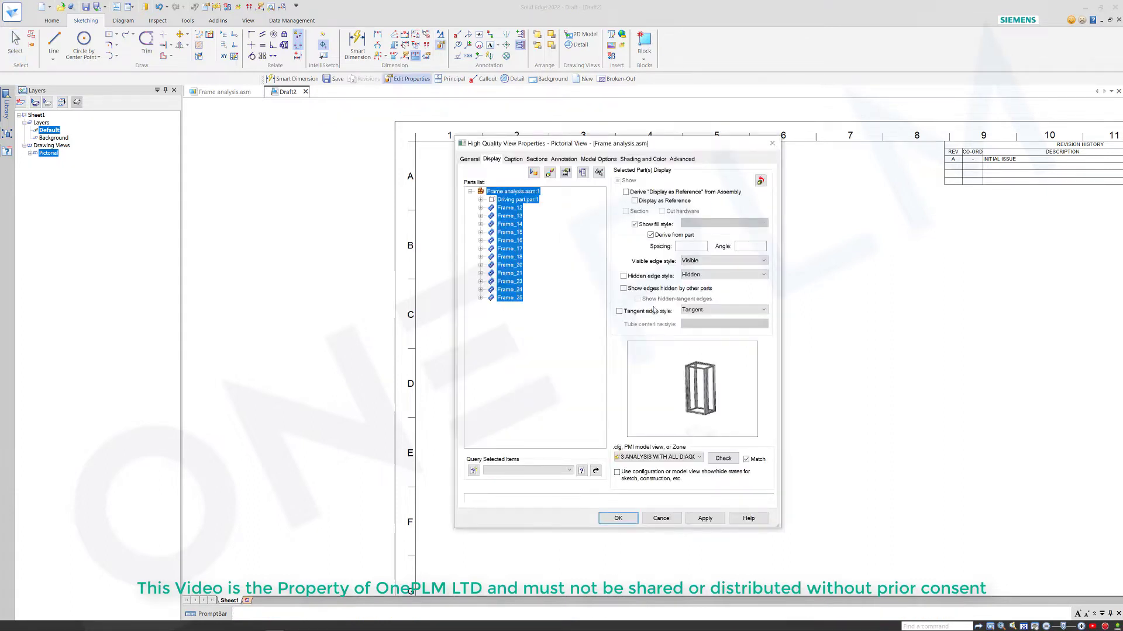
click(703, 518)
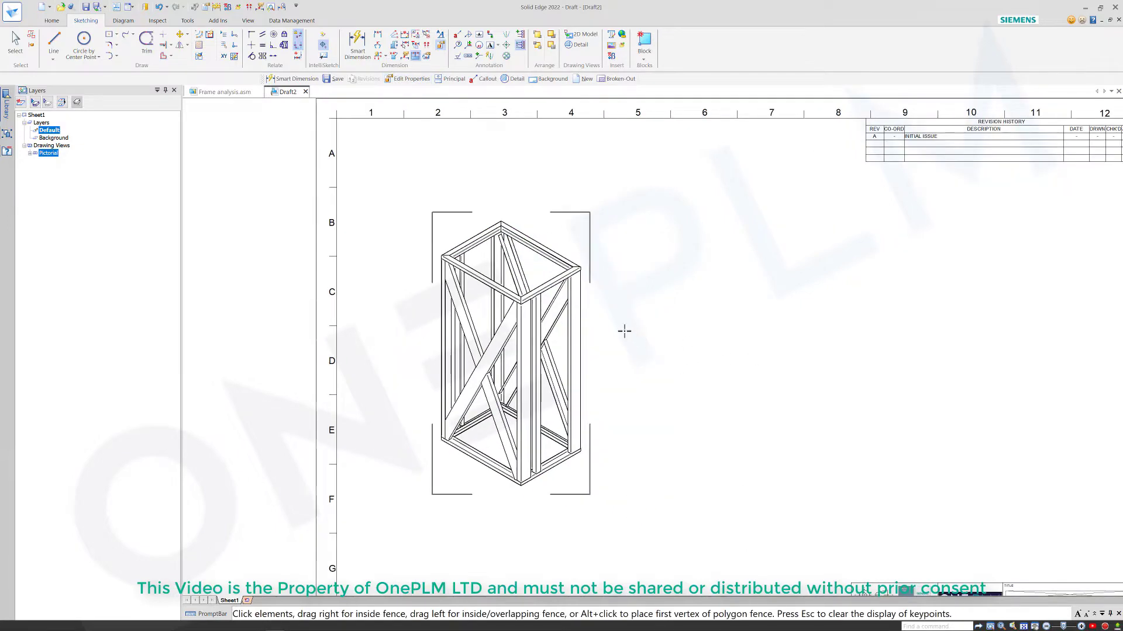
scroll(649, 331, down, 3)
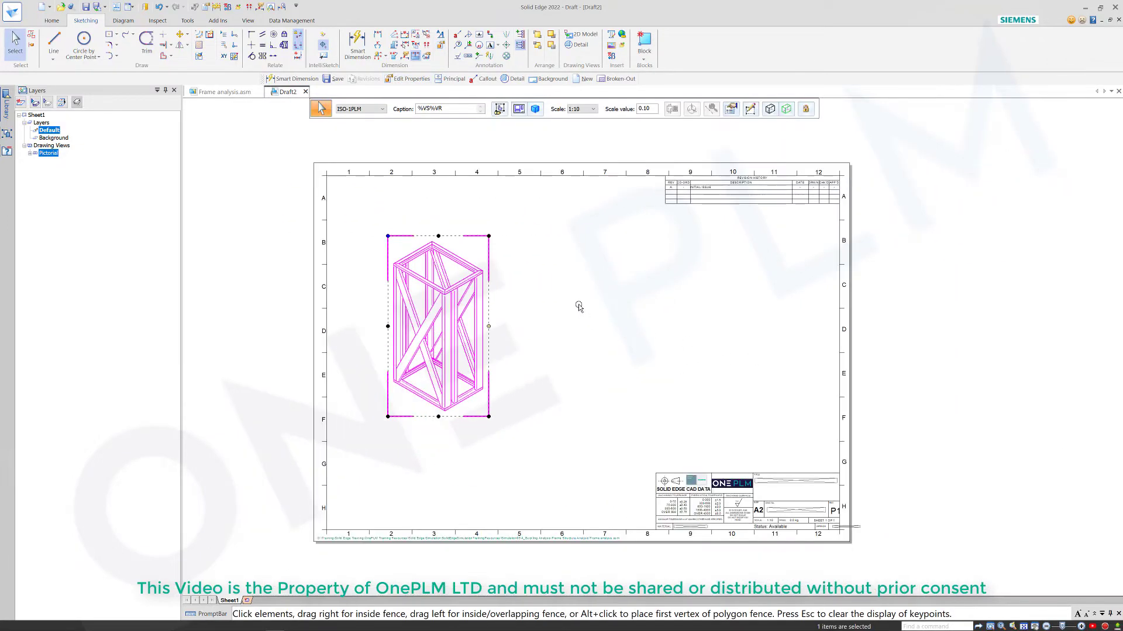
click(52, 21)
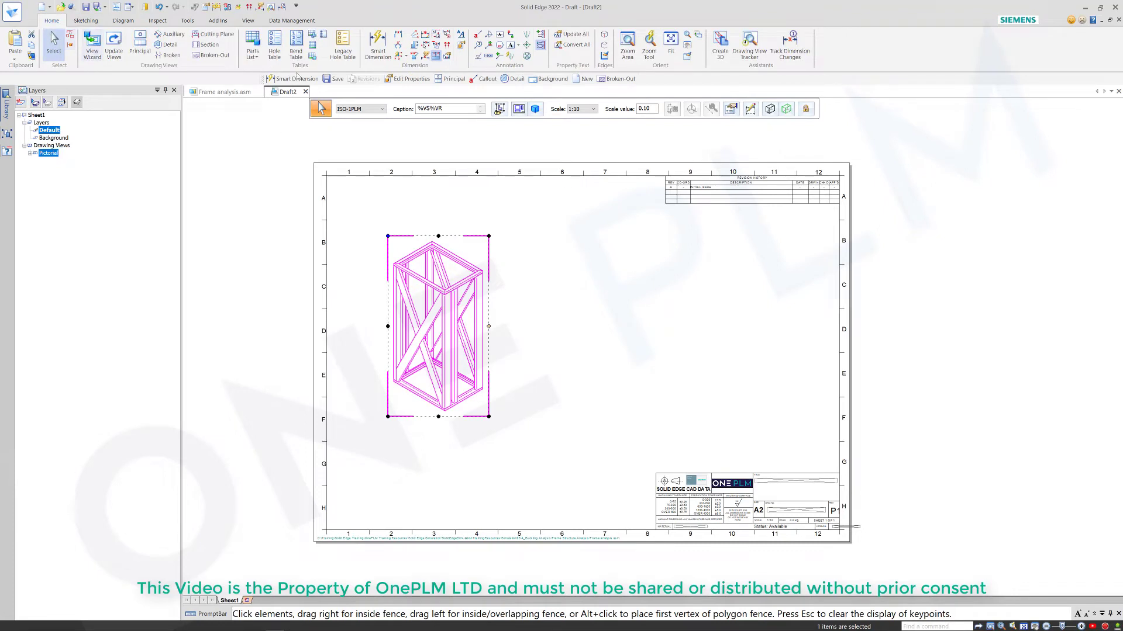
Step: Start a parts list from the frame view and try the Table Tubes saved settings
click(253, 47)
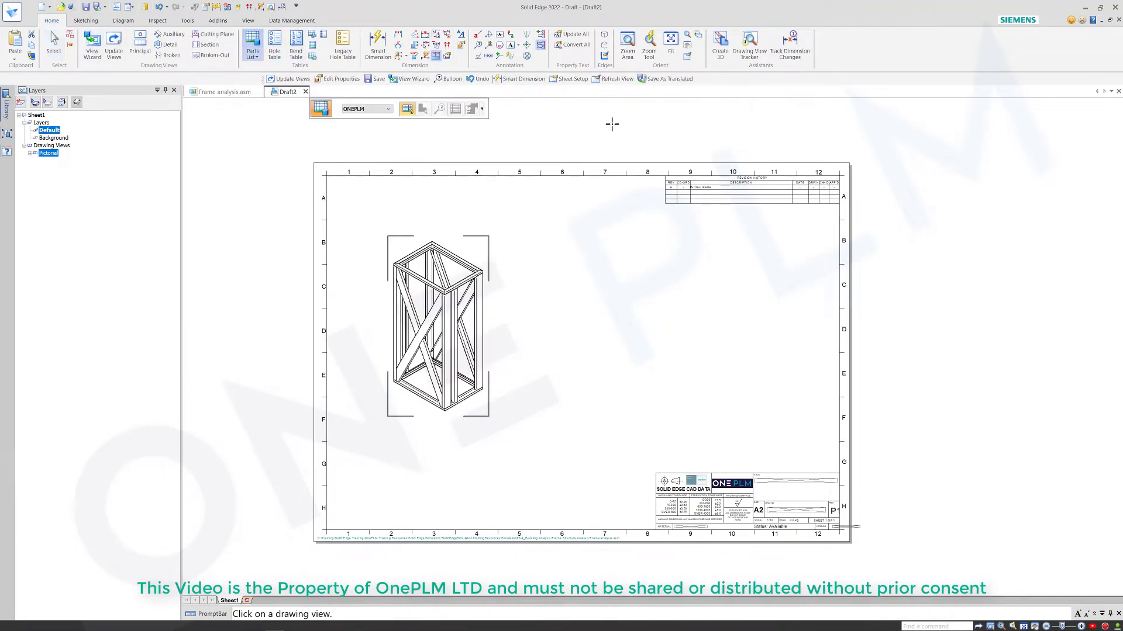
click(471, 258)
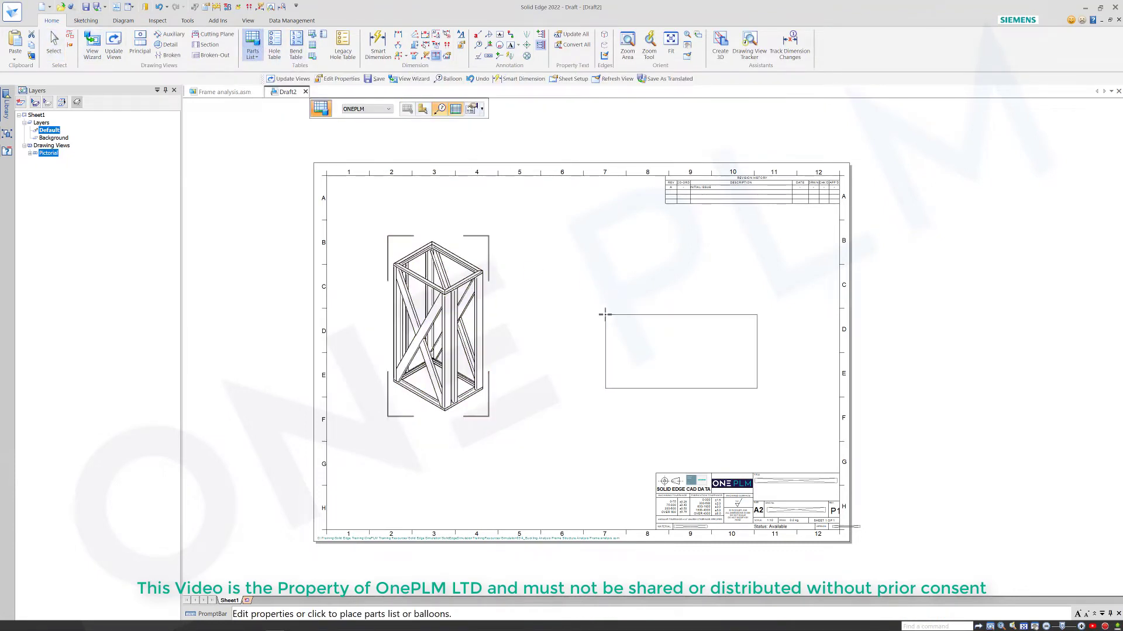
click(471, 110)
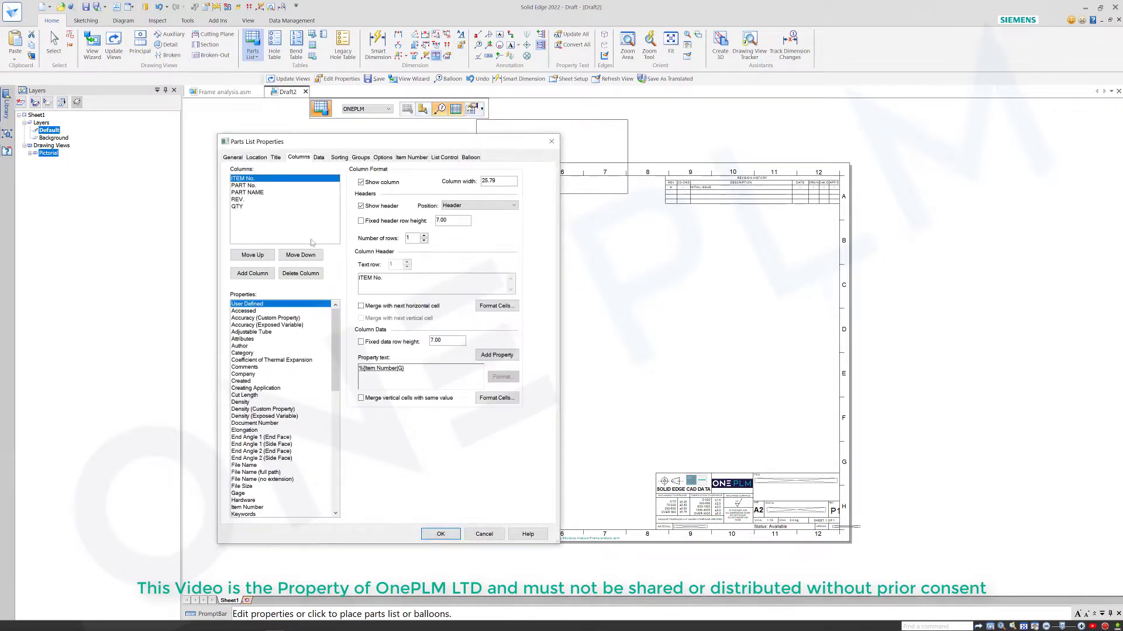
click(233, 158)
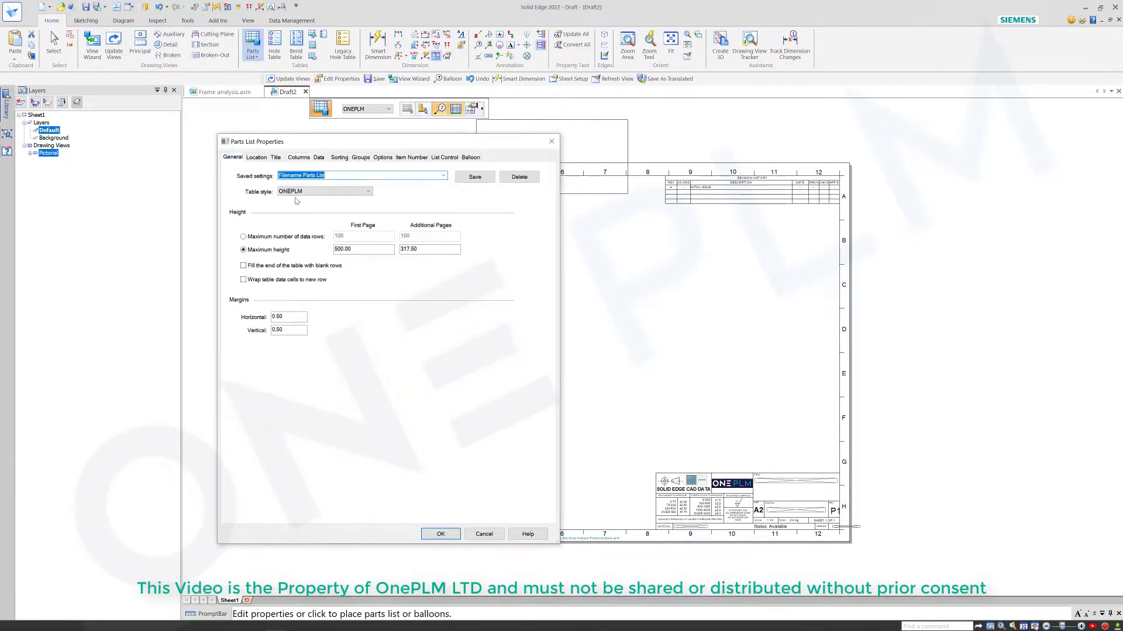
click(444, 176)
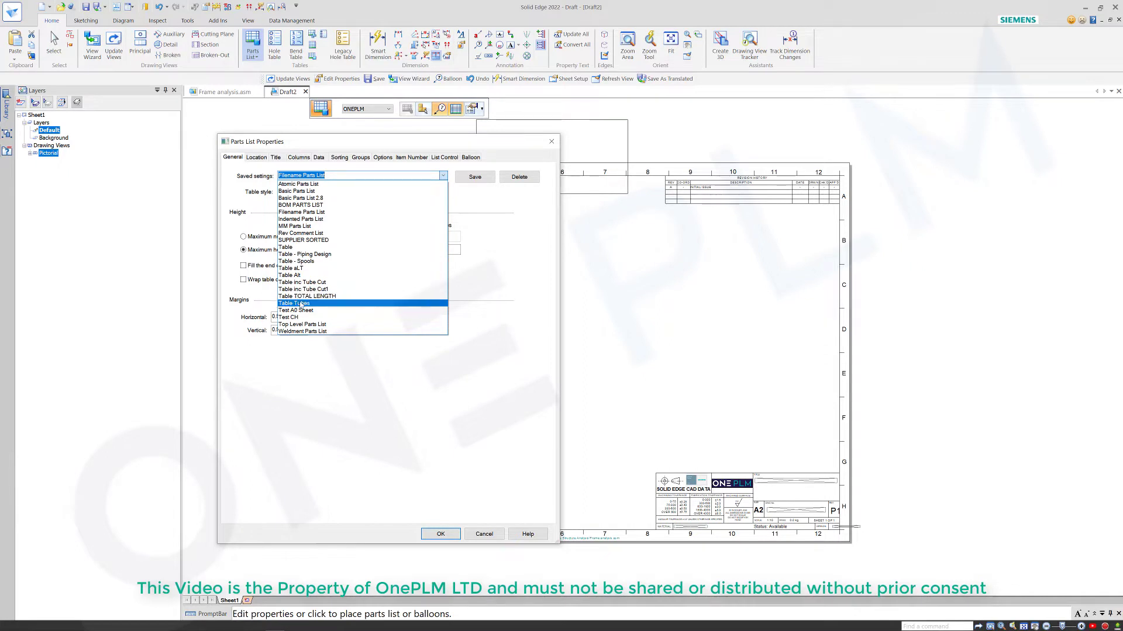
click(299, 304)
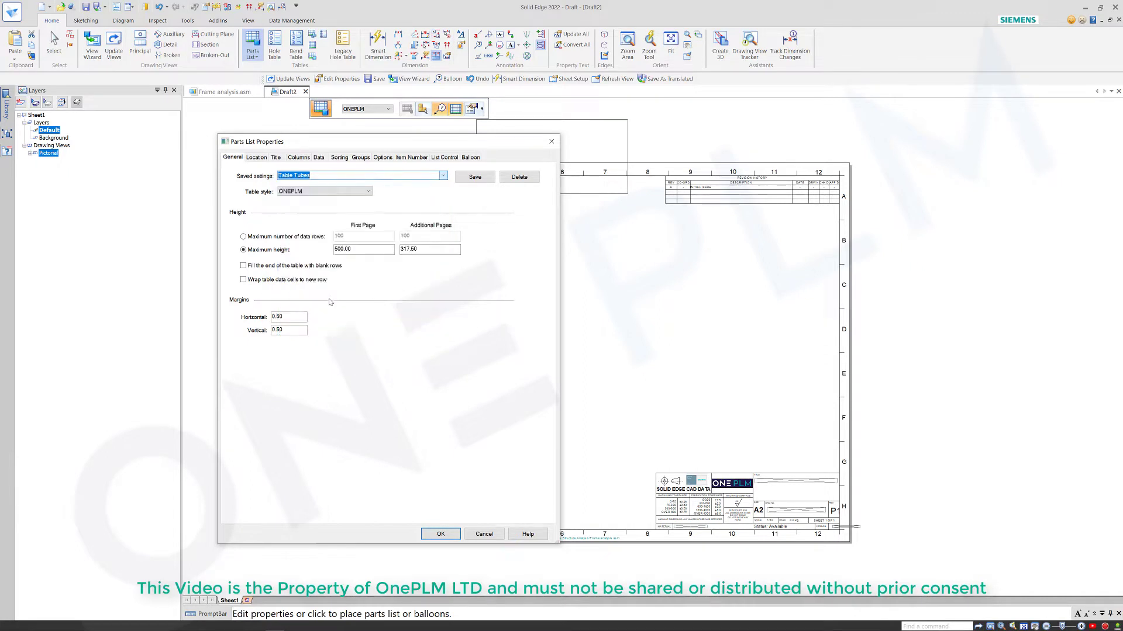
Step: Switch to the Table inc Tube Cut saved settings, check its columns through LENGTH, and accept
click(303, 159)
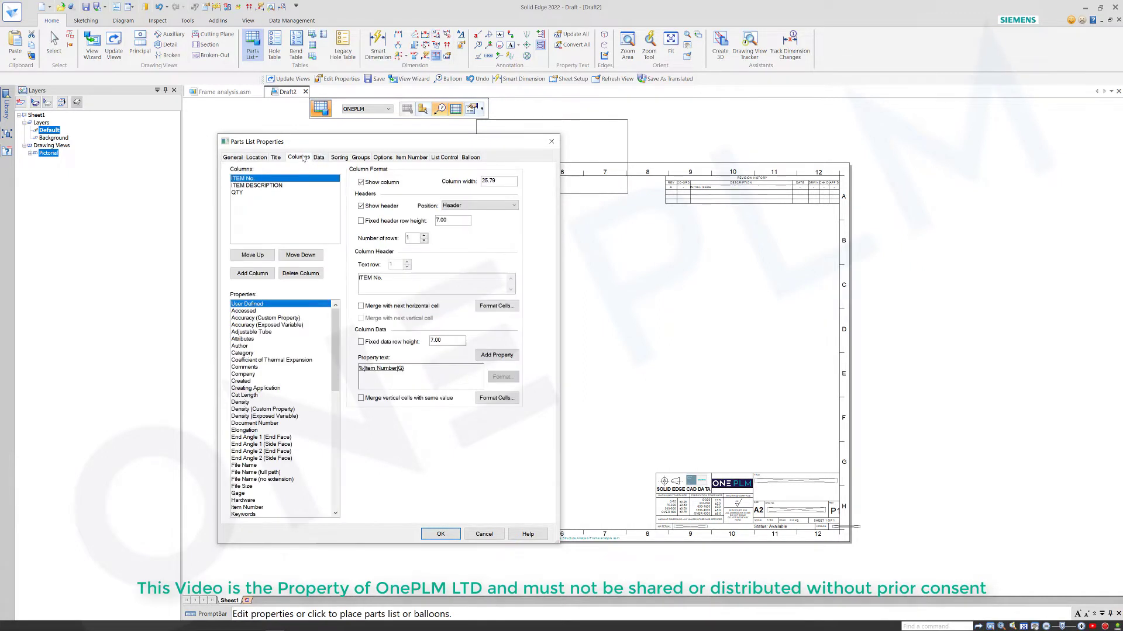
click(233, 158)
click(443, 176)
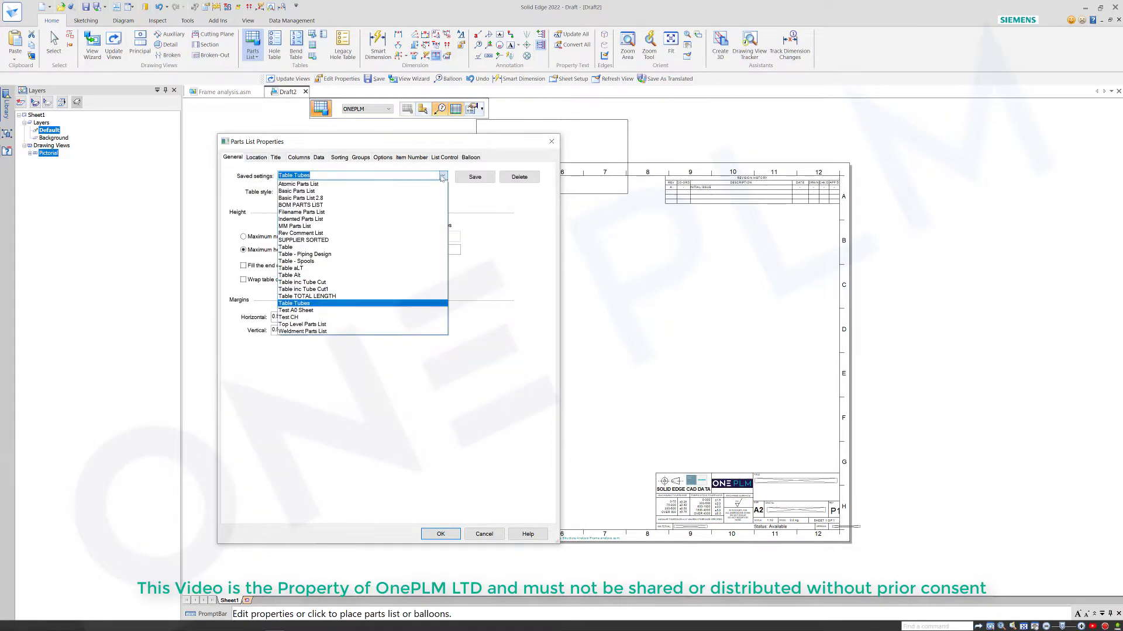
click(300, 283)
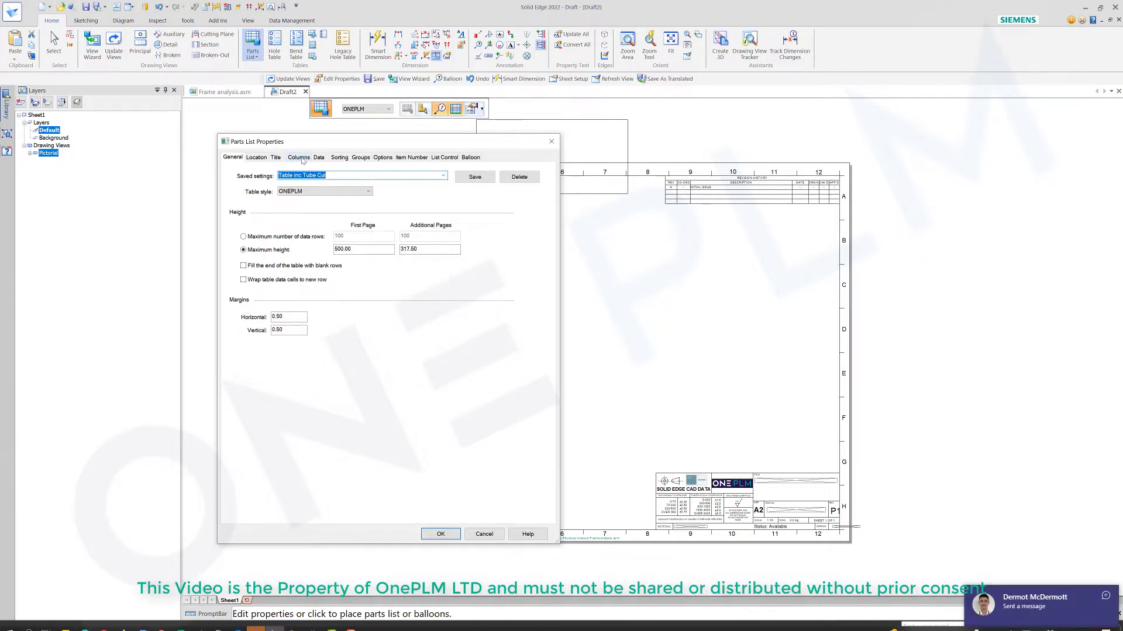
click(299, 157)
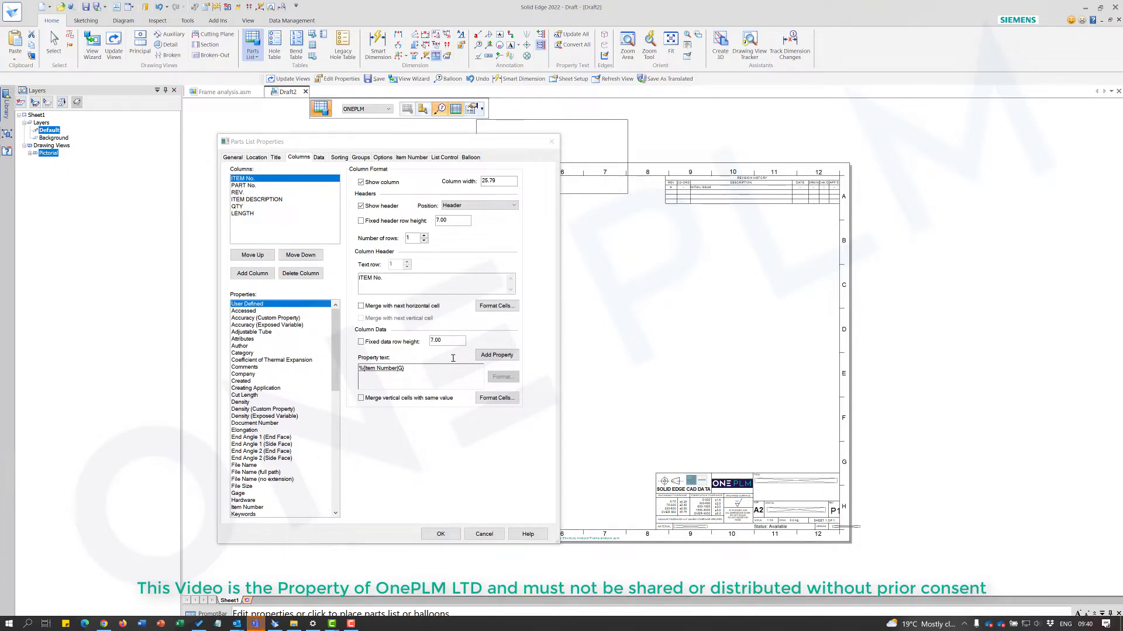
click(441, 535)
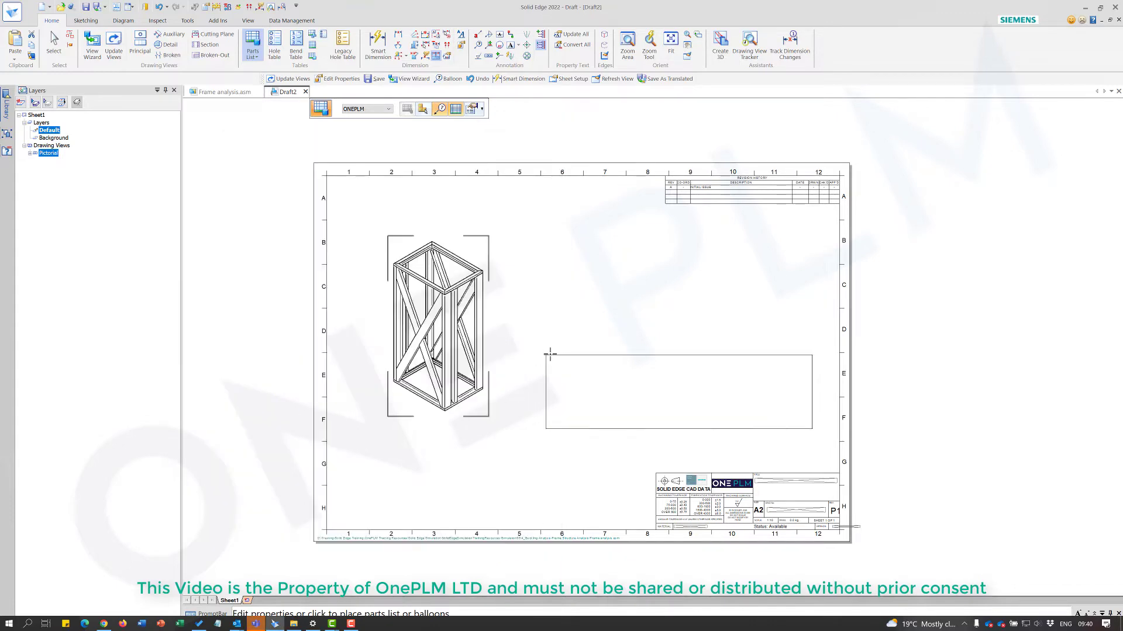
Step: Place the cut-length parts list at the sheet's upper right
click(568, 207)
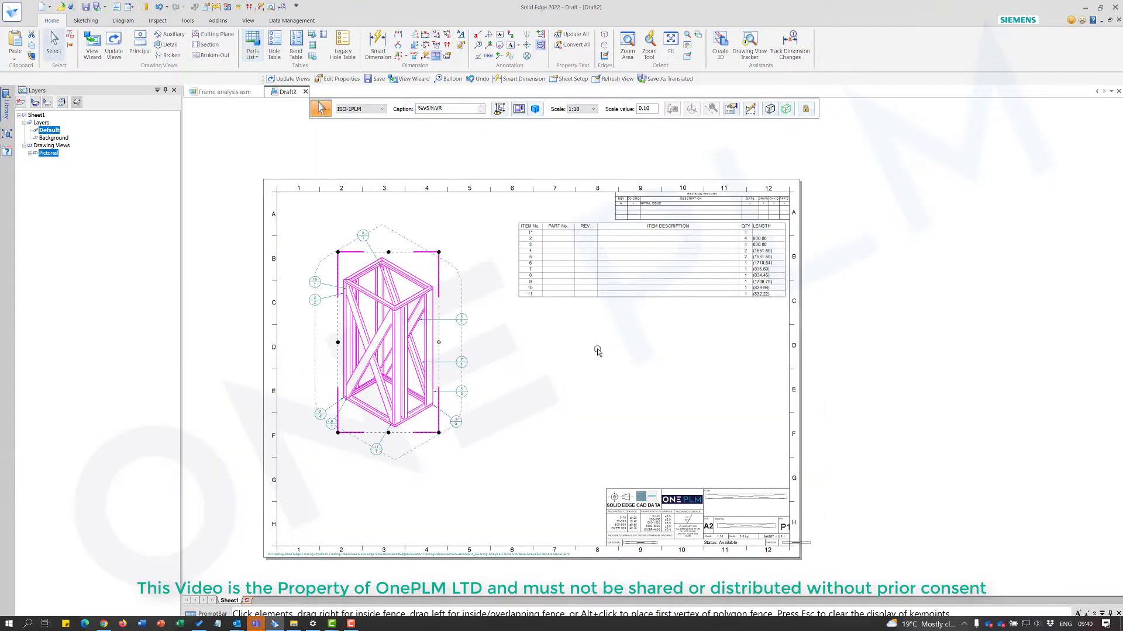
click(611, 358)
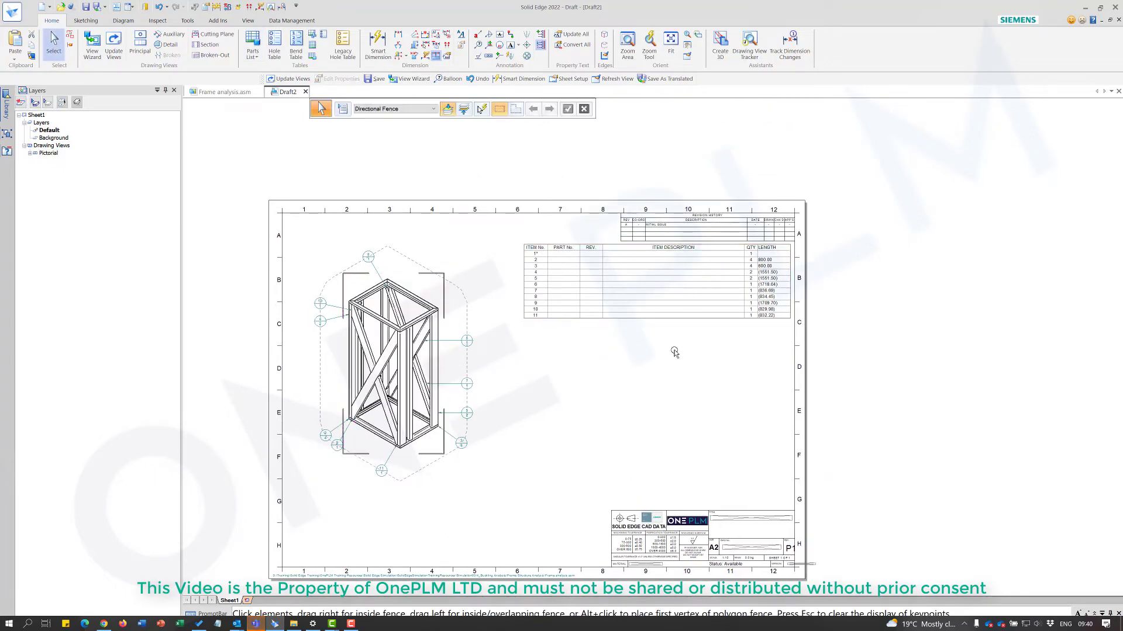
click(772, 264)
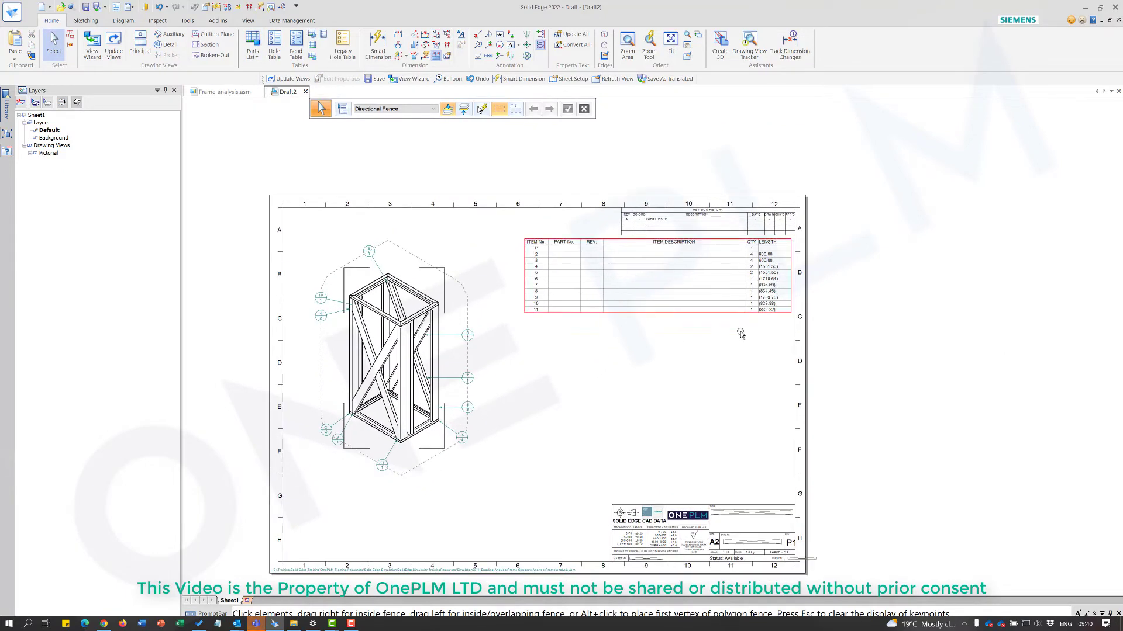
click(740, 334)
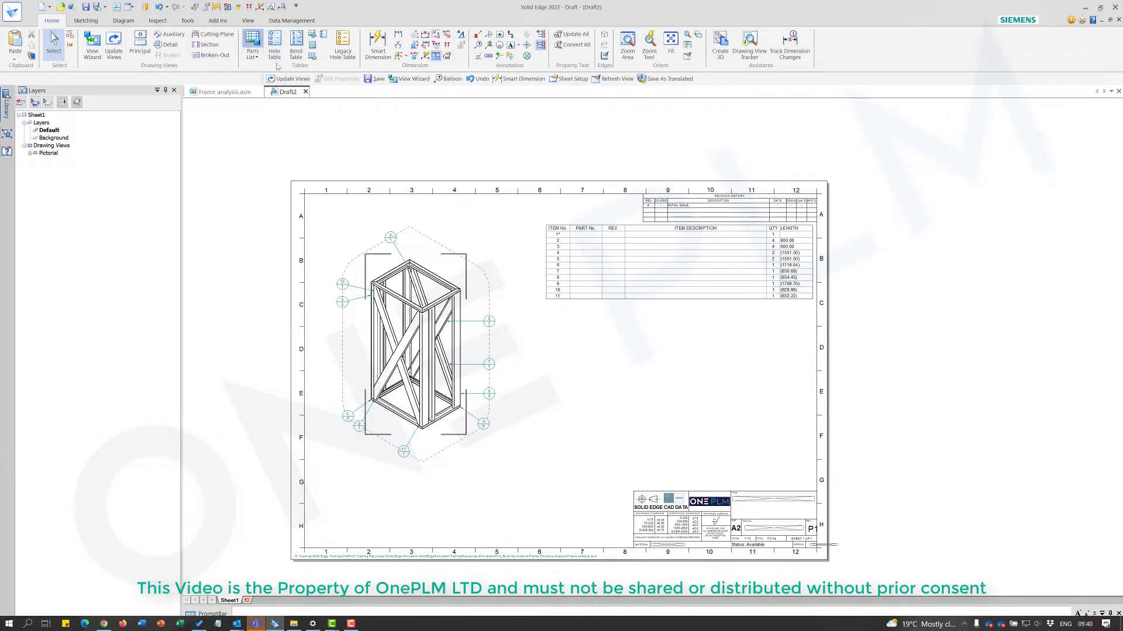
Step: Start a second parts list based on the pictorial view
click(252, 47)
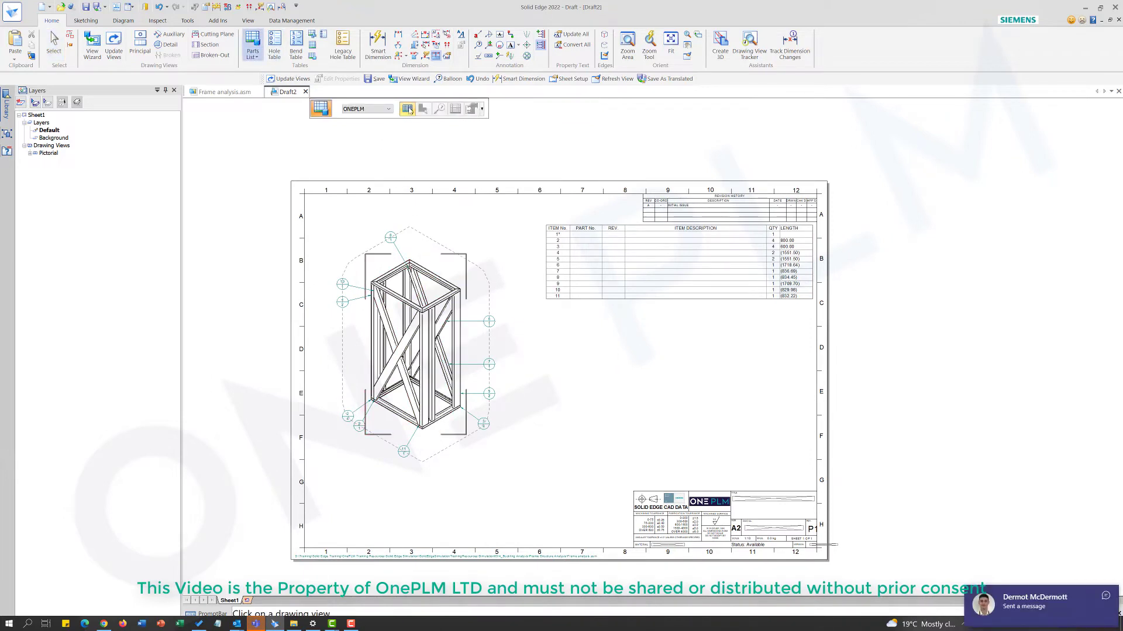
click(443, 277)
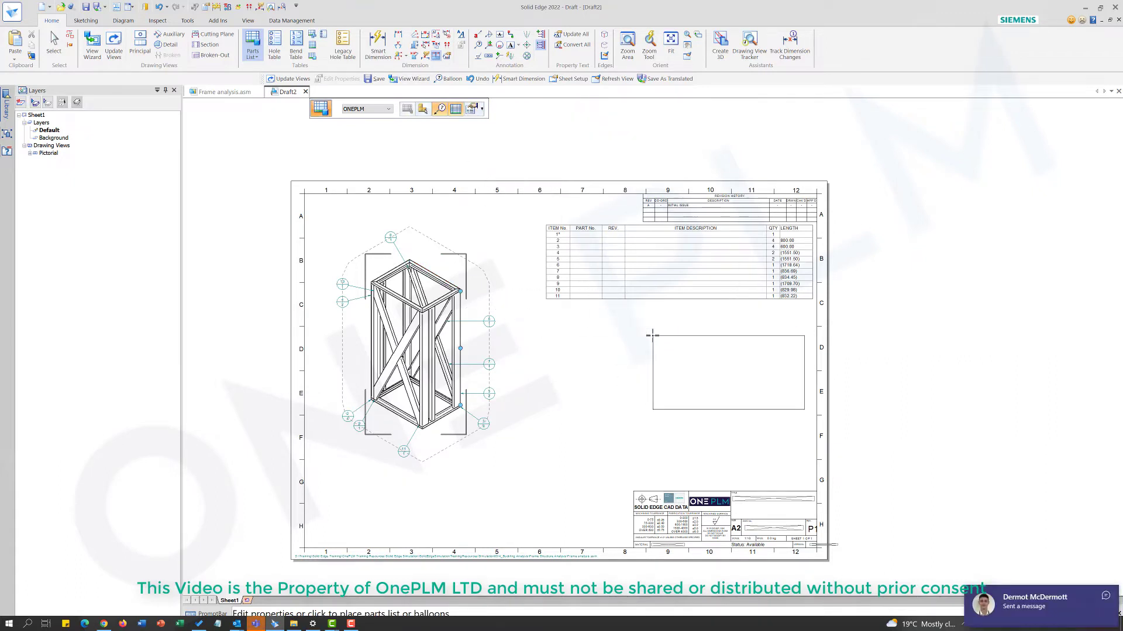
click(1105, 597)
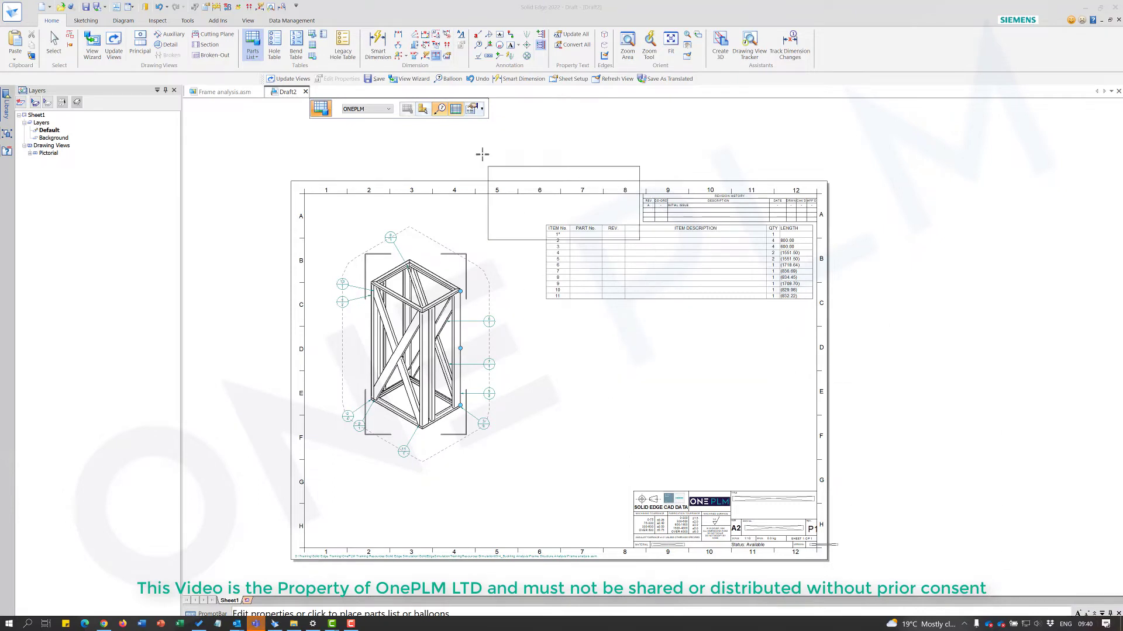
Step: Apply Table TOTAL LENGTH saved settings, verify the total length option, and accept
click(472, 108)
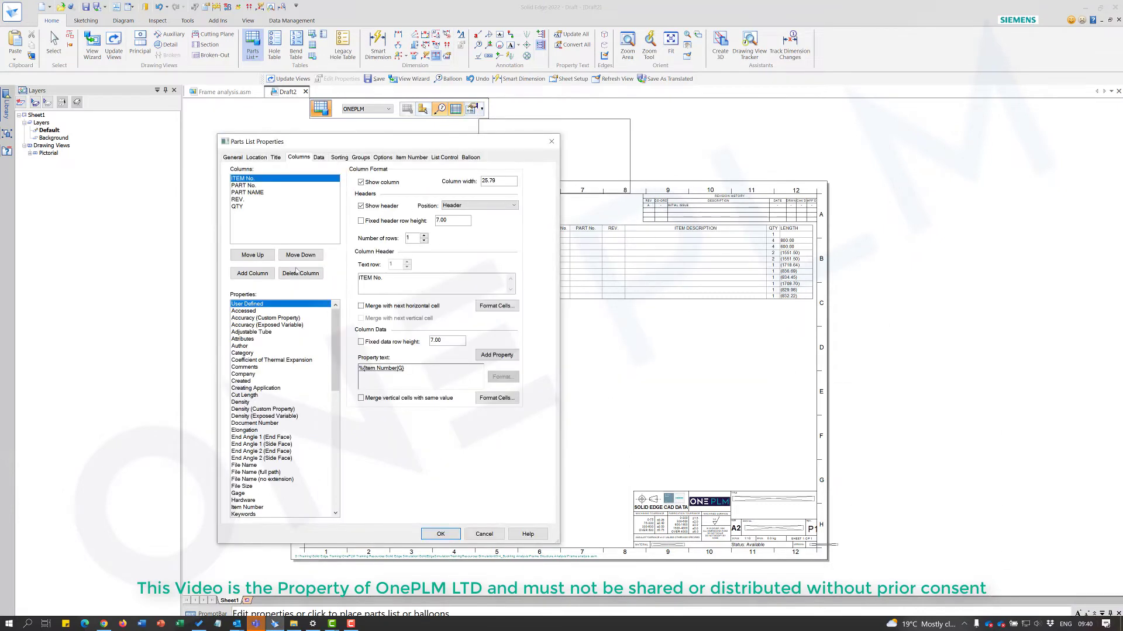
click(234, 157)
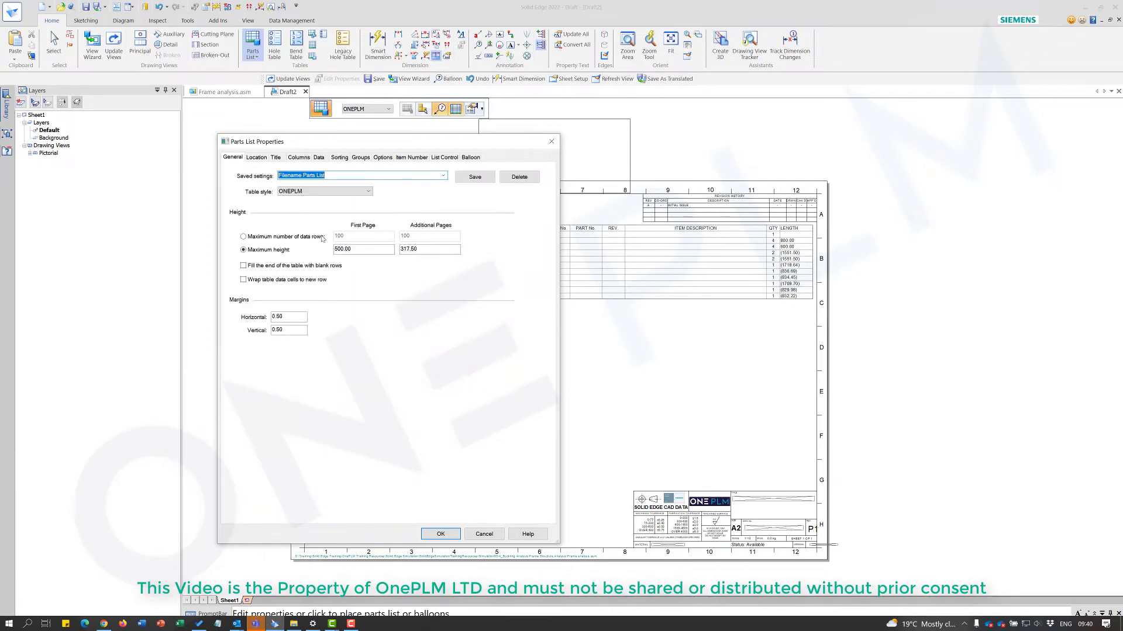
click(443, 177)
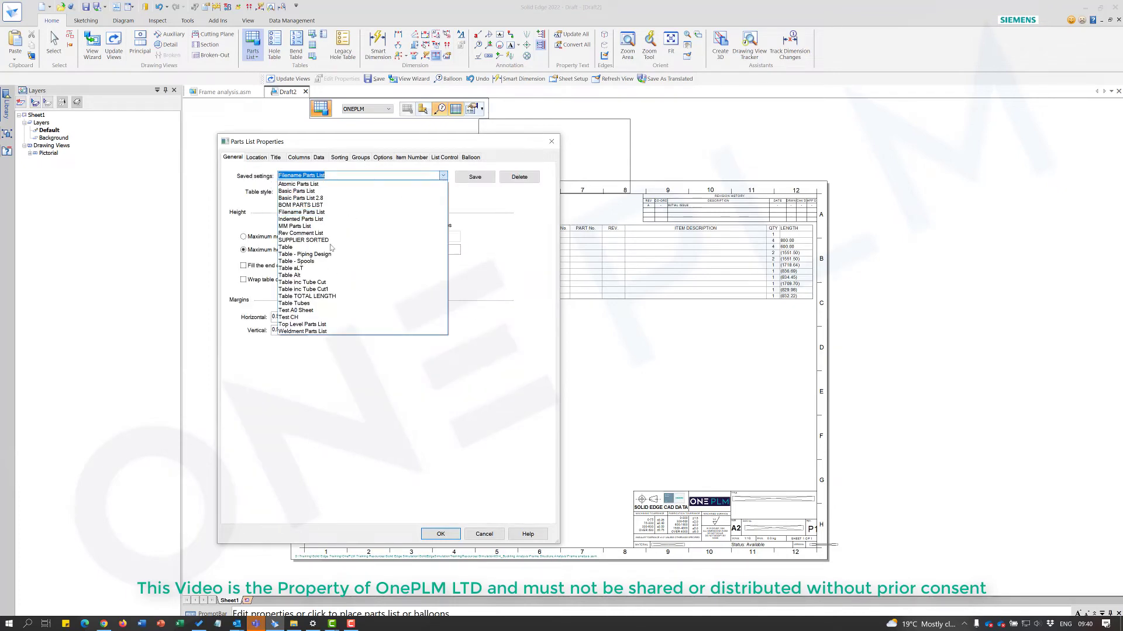
click(323, 300)
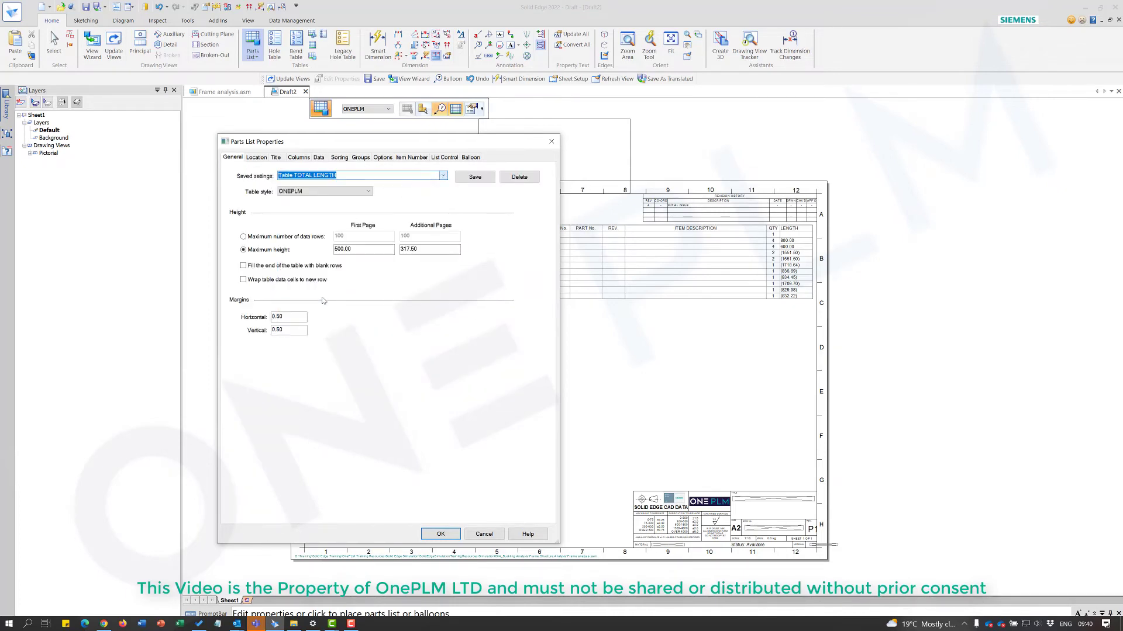
click(299, 157)
click(252, 207)
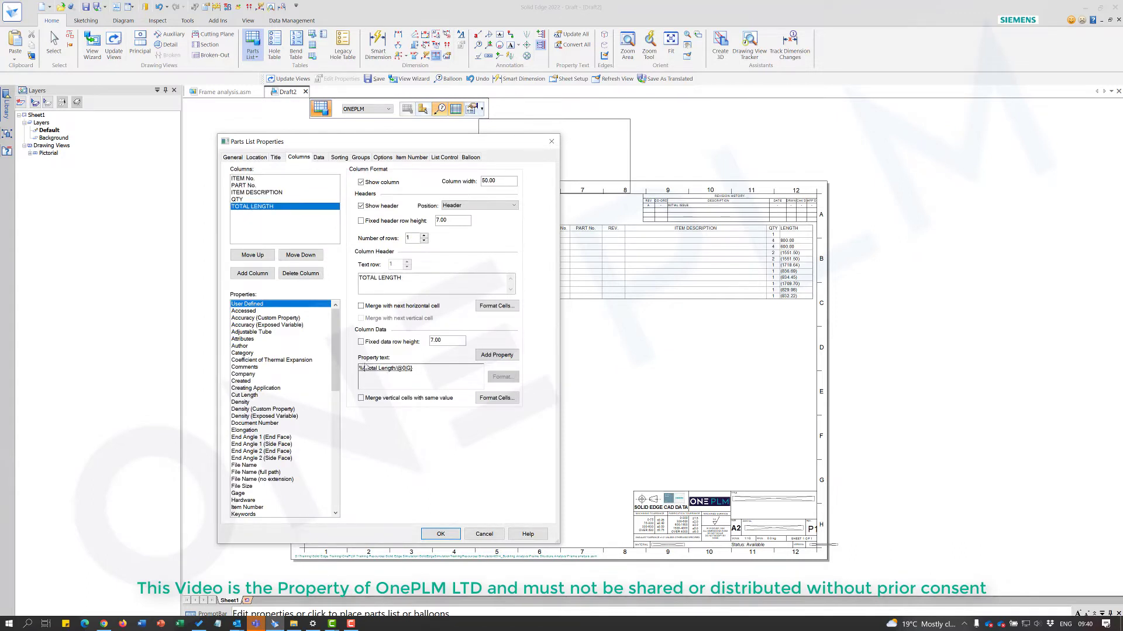
click(444, 158)
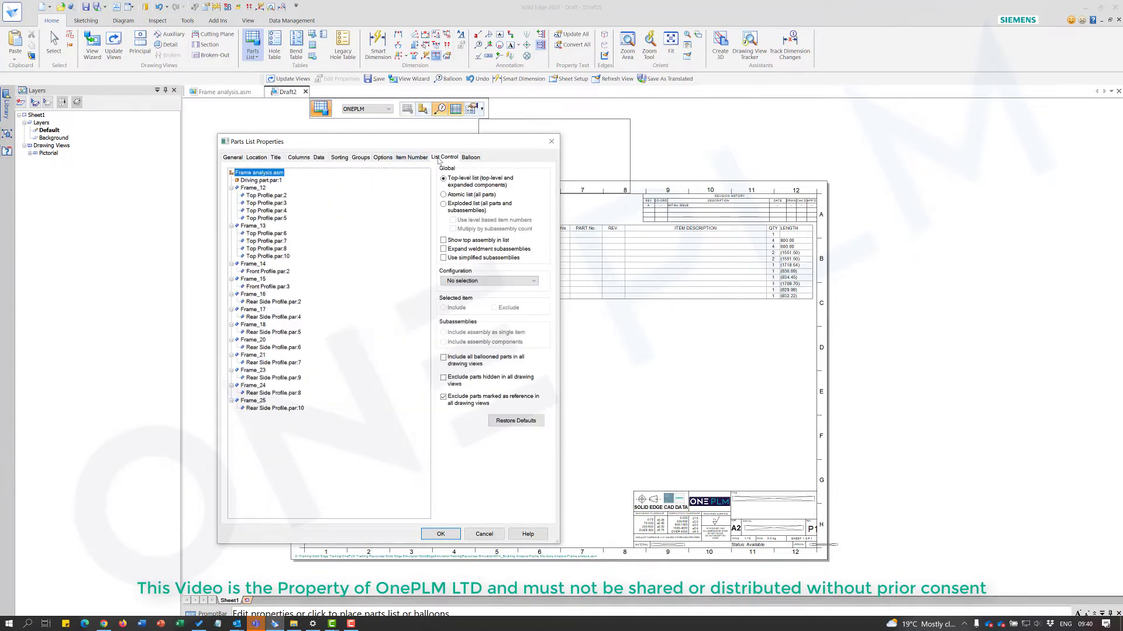
click(412, 157)
click(382, 158)
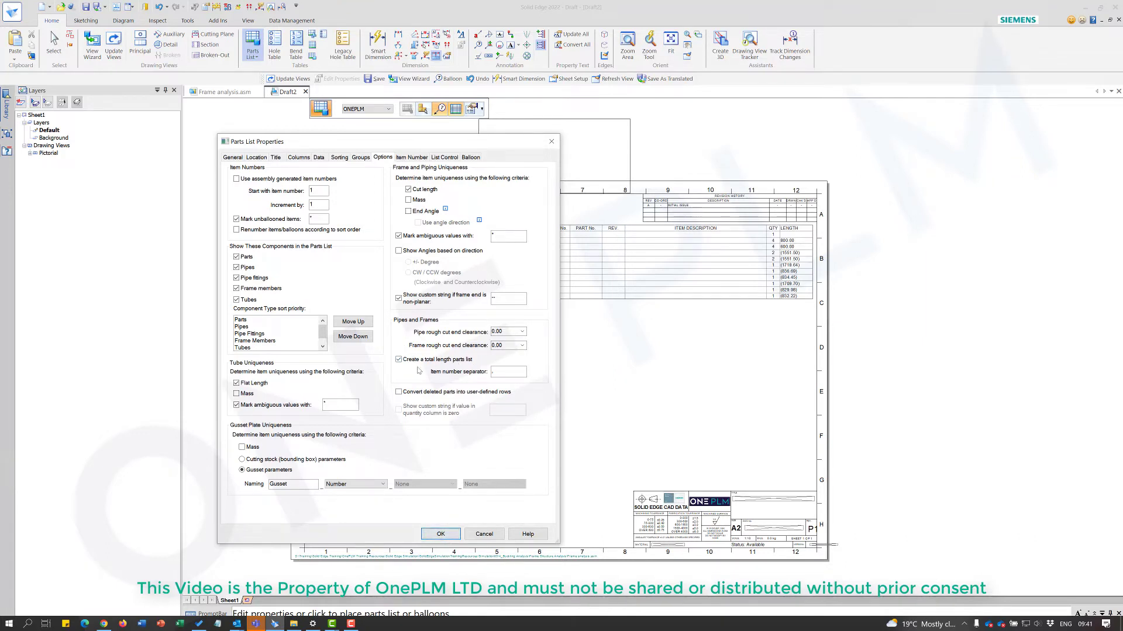
click(448, 533)
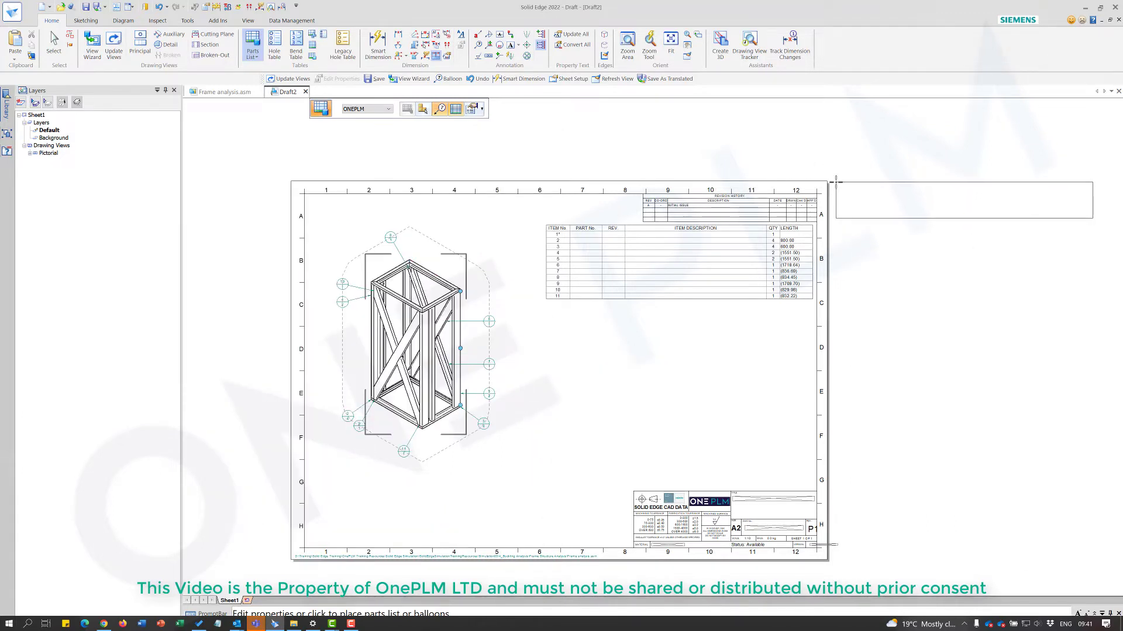
click(835, 183)
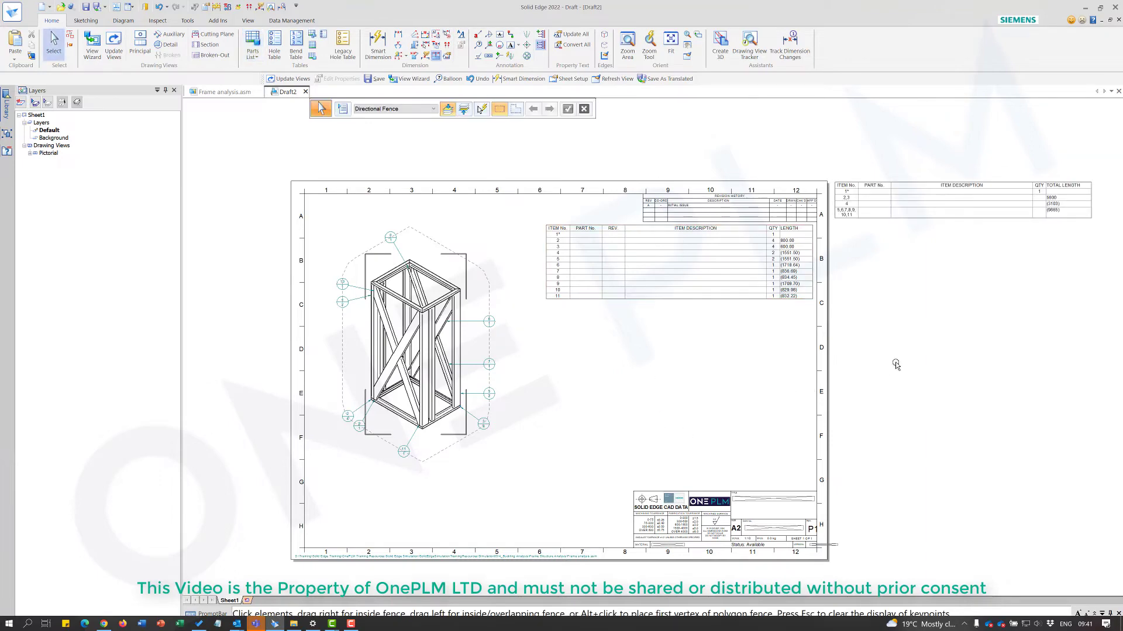
scroll(932, 326, up, 3)
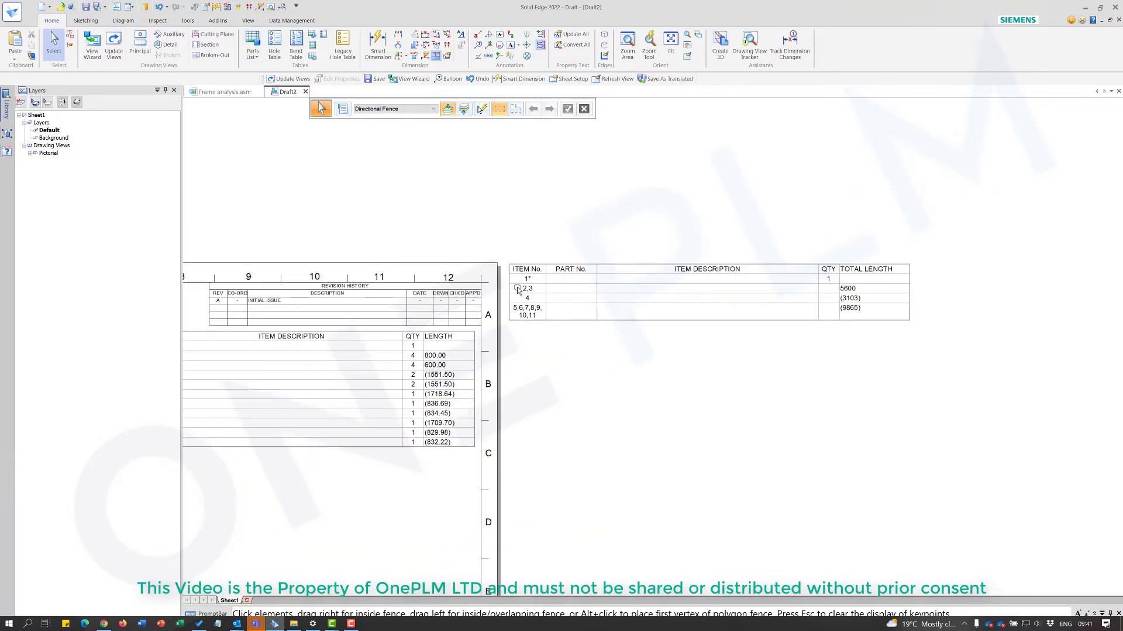
scroll(519, 290, up, 1)
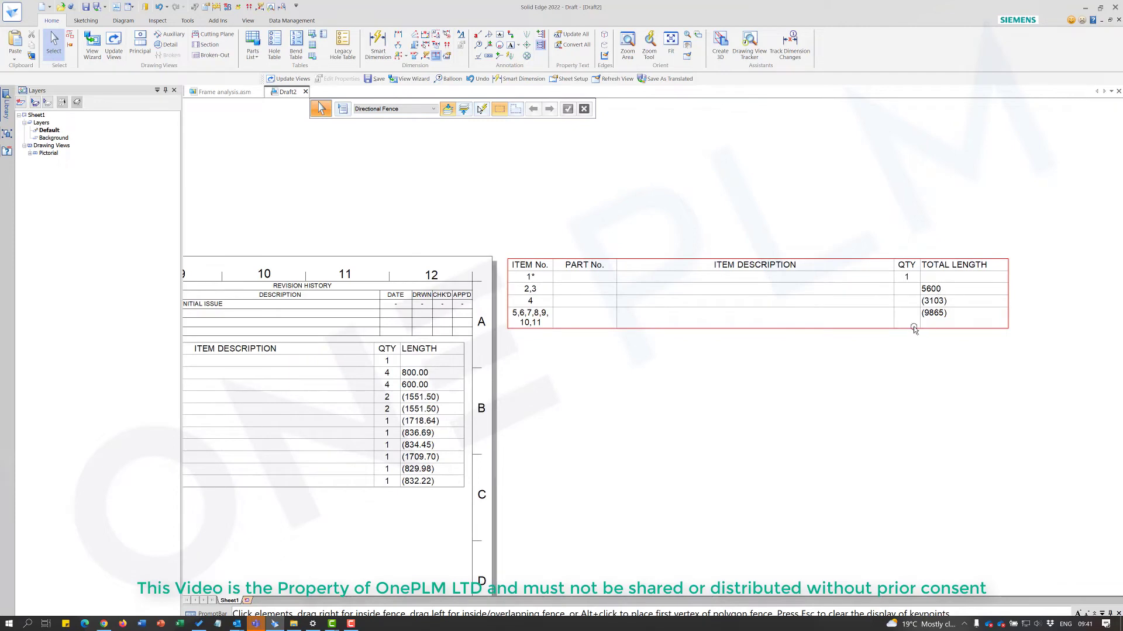
scroll(780, 337, down, 2)
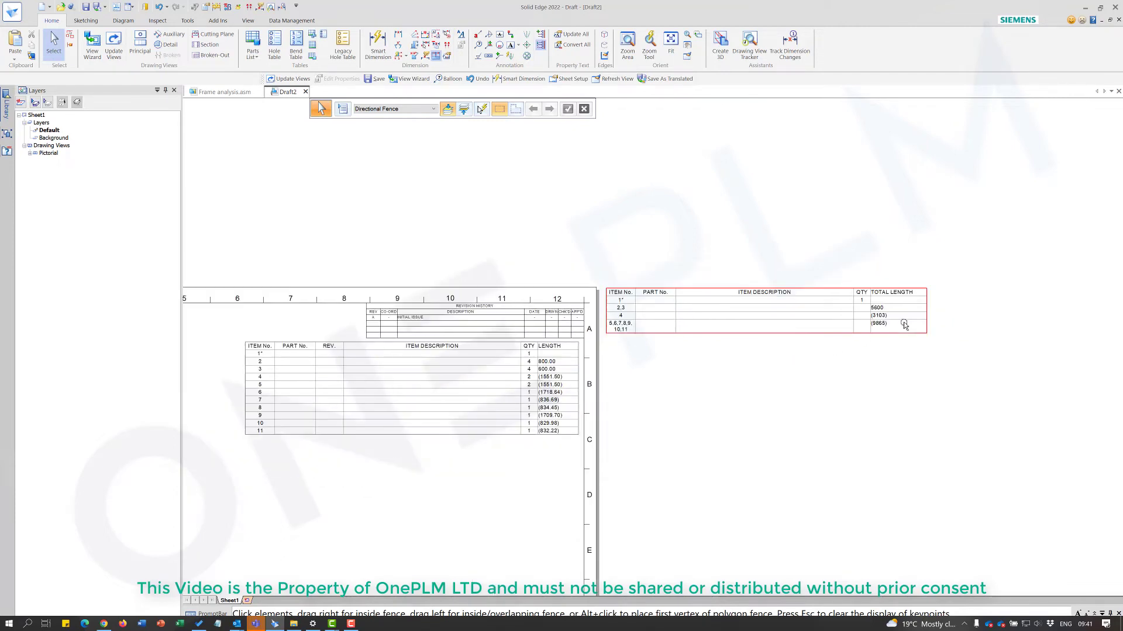
scroll(765, 381, down, 1)
scroll(824, 325, up, 1)
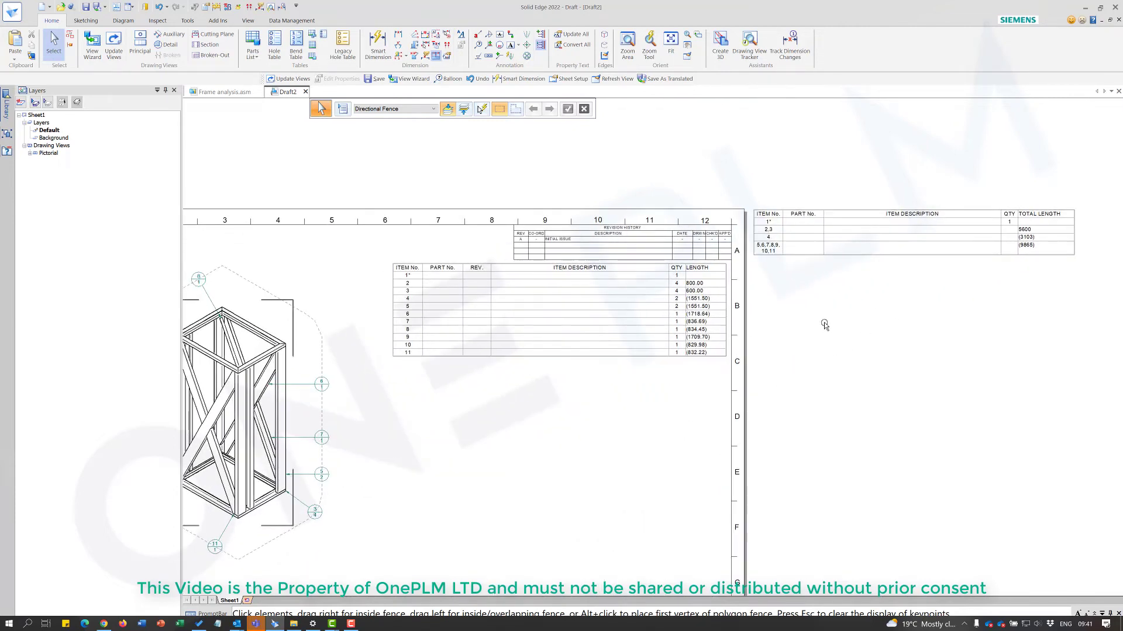
scroll(824, 325, down, 1)
scroll(718, 277, up, 5)
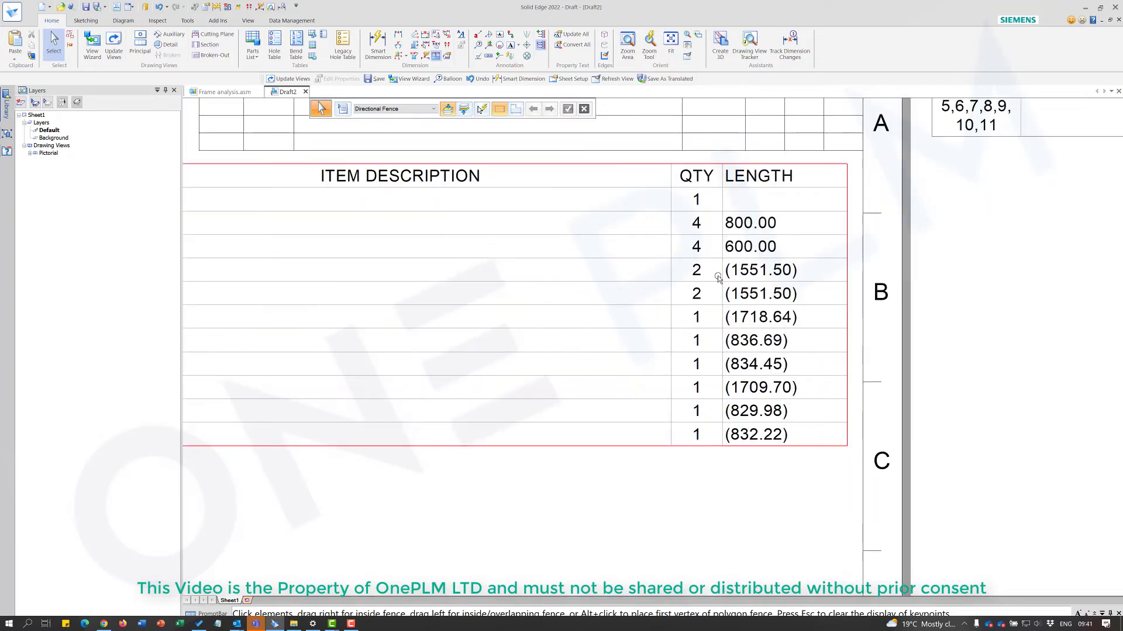
scroll(787, 346, down, 5)
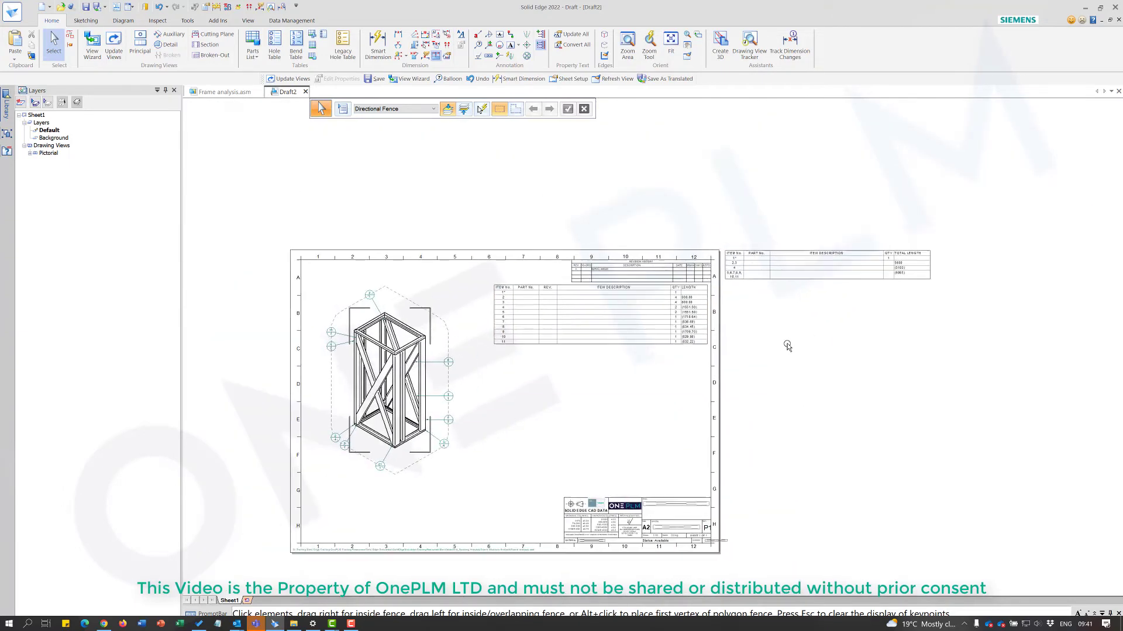
scroll(906, 263, up, 2)
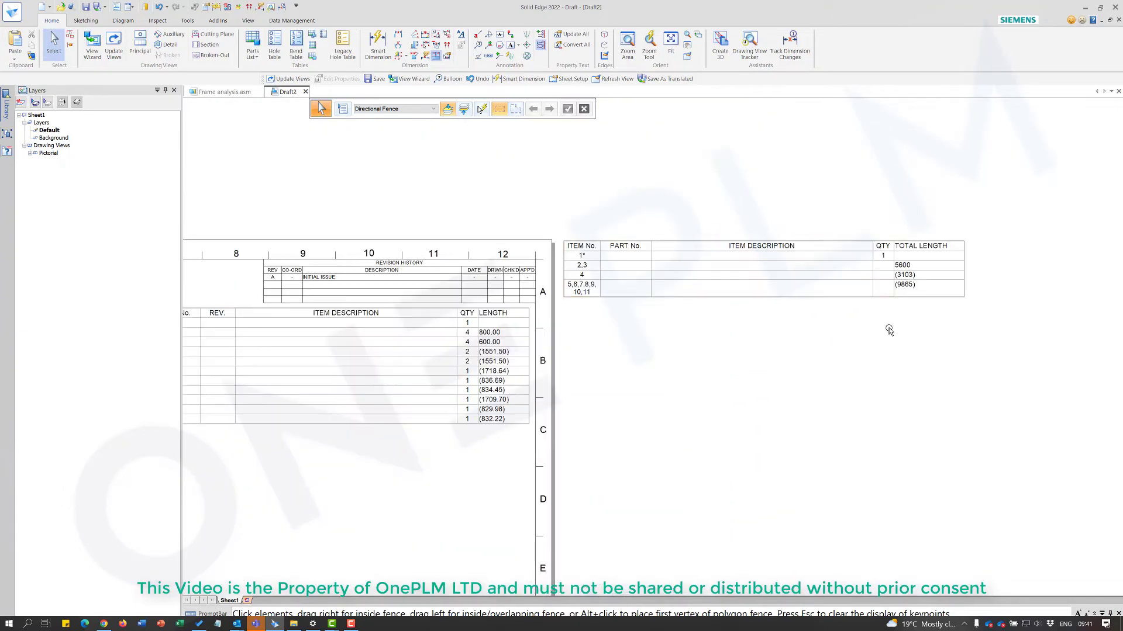
scroll(889, 331, down, 2)
scroll(840, 304, up, 1)
mouse_move(839, 304)
middle_down()
mouse_move(858, 276)
mouse_move(888, 264)
mouse_move(872, 258)
middle_up()
scroll(888, 264, down, 2)
scroll(885, 263, up, 1)
click(829, 206)
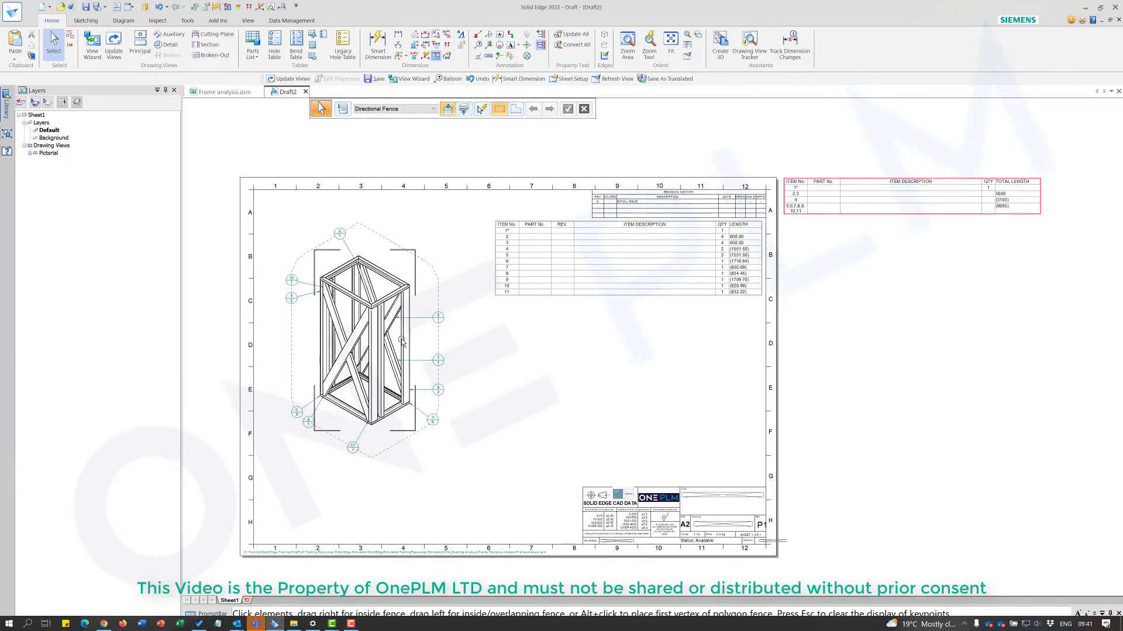
click(581, 145)
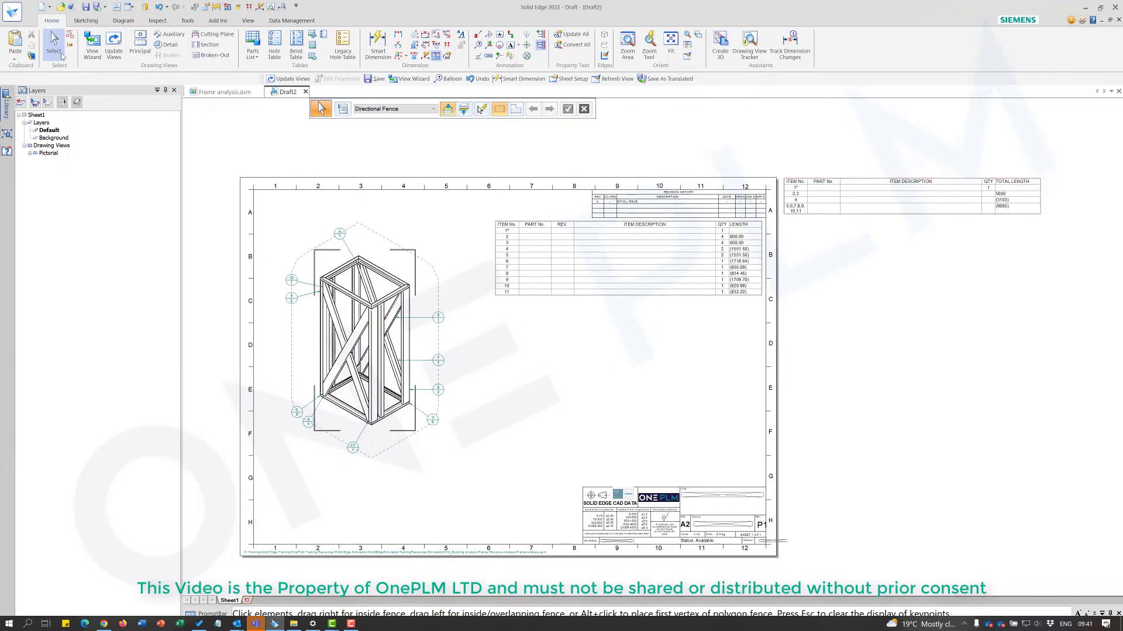
Step: Run Settings > Create Quicksheet Template and confirm emptying all drawing views
click(15, 20)
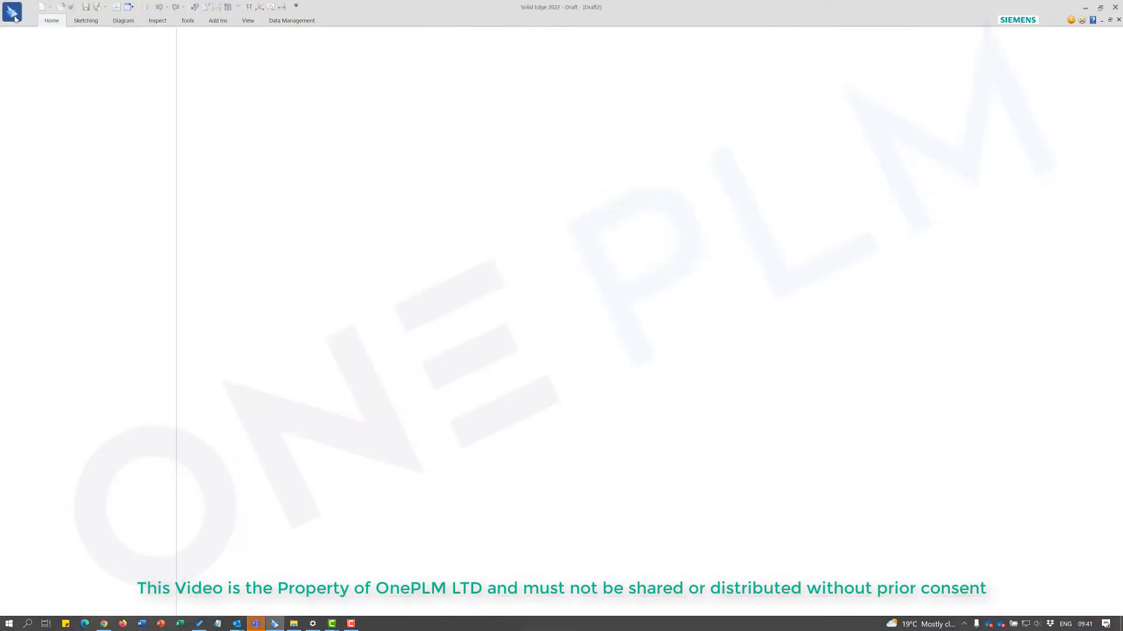
click(36, 193)
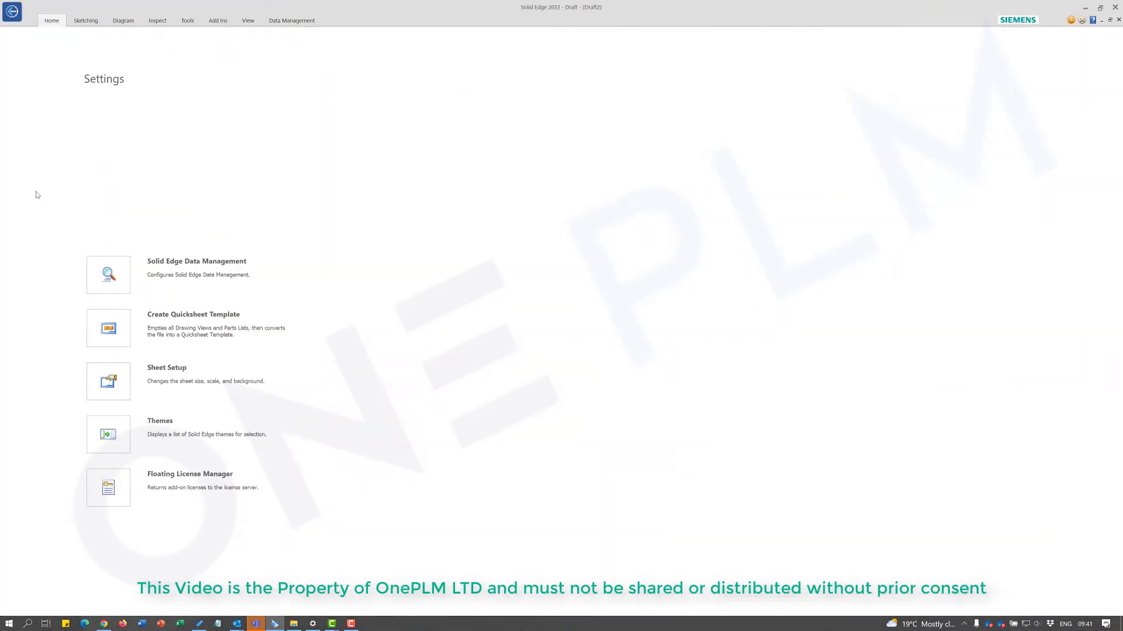
click(189, 326)
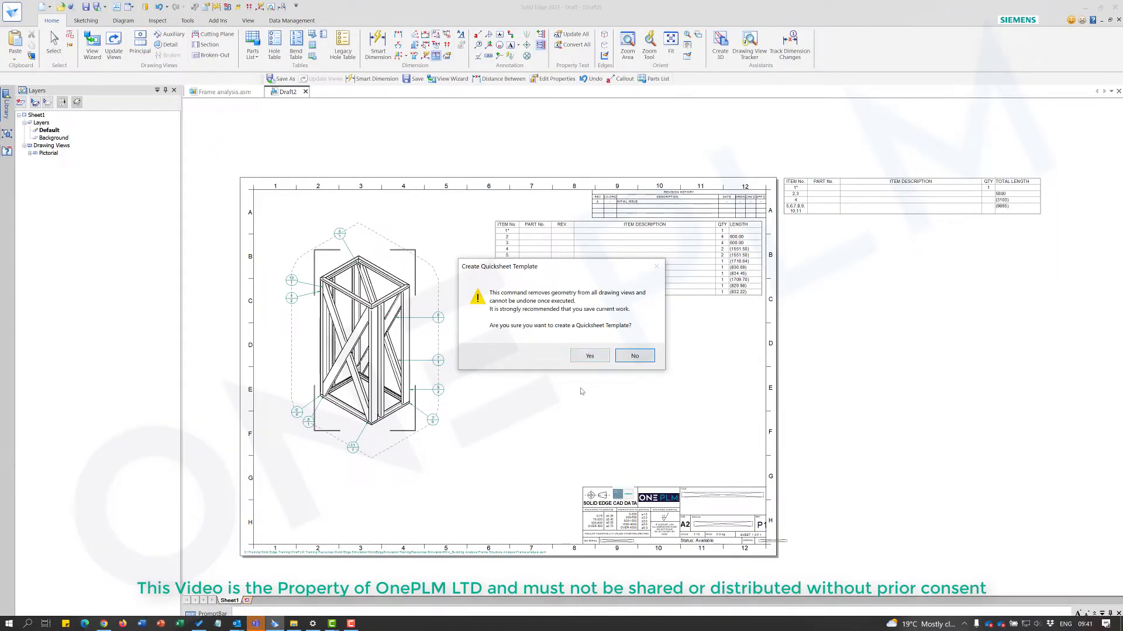
click(589, 356)
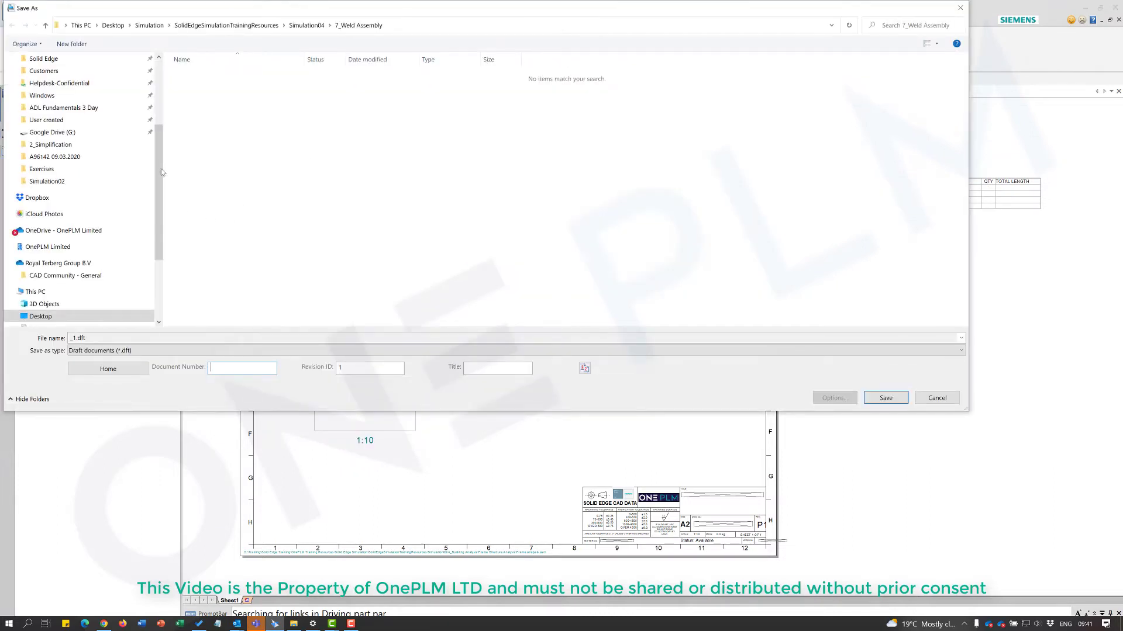
Step: Browse the Save As dialog to D:\Solid Edge\Solid Edge Shared\OnePLM
scroll(162, 172, down, 4)
click(44, 280)
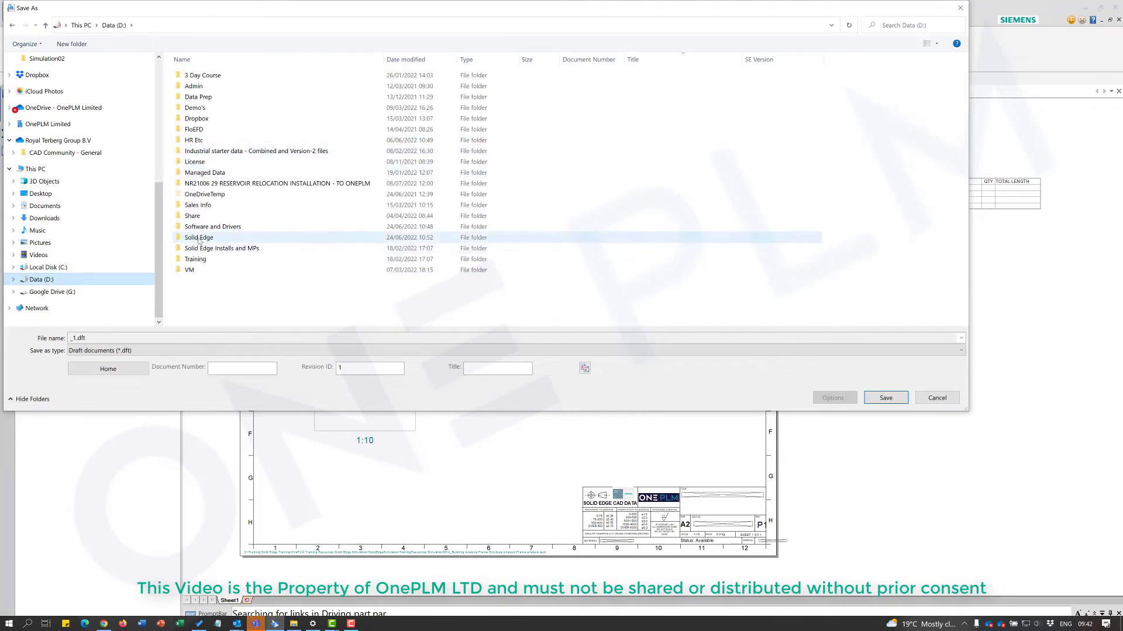
double_click(193, 216)
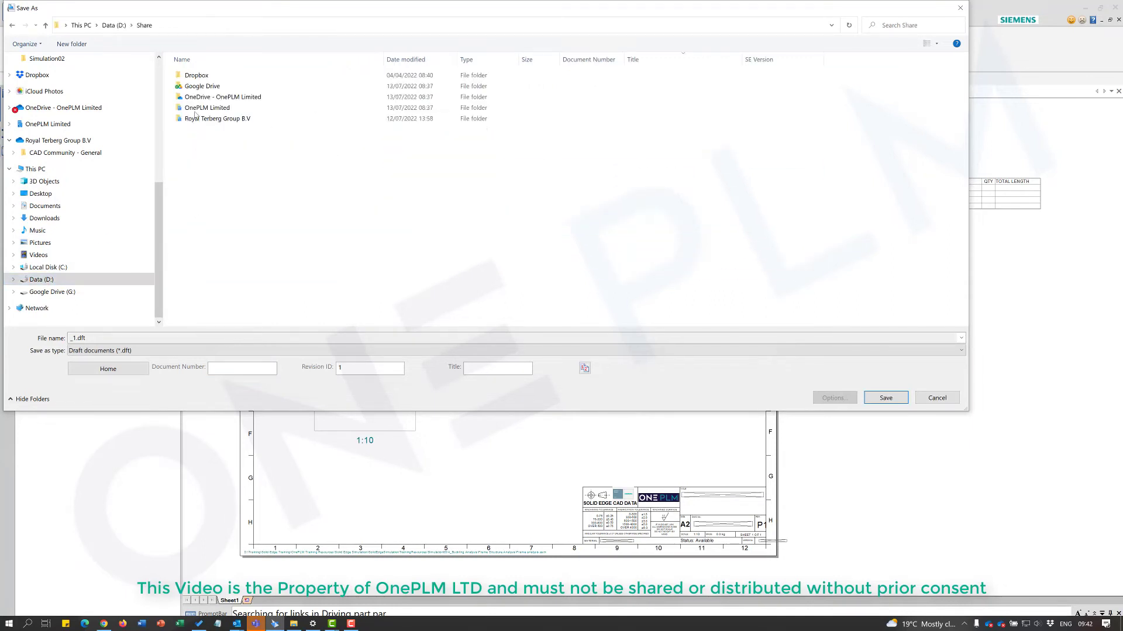
click(114, 25)
double_click(199, 239)
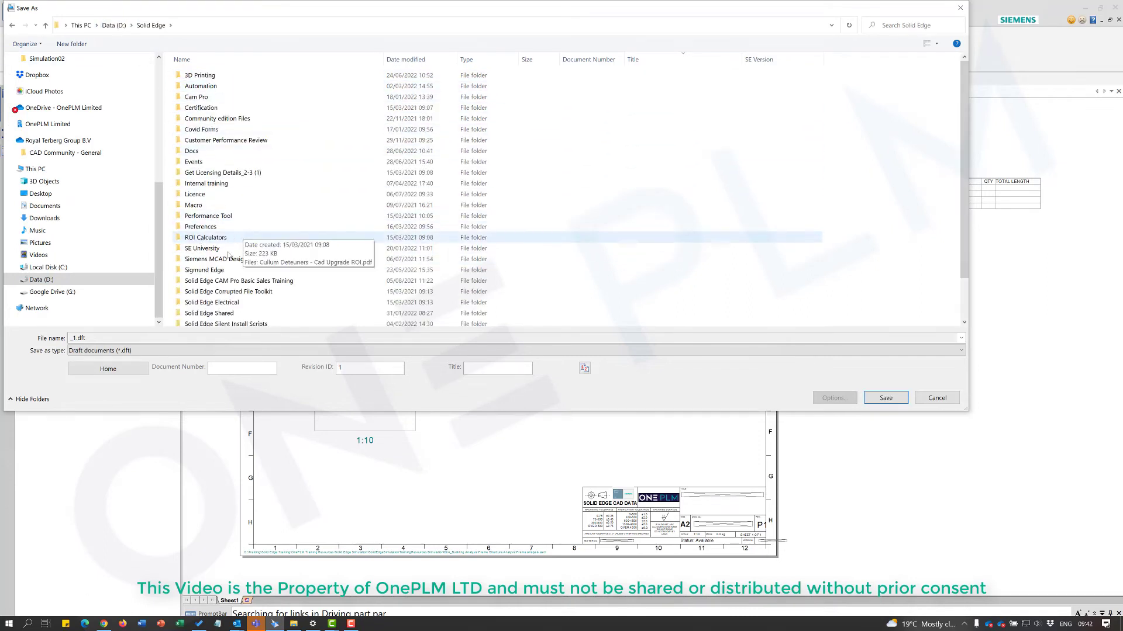
scroll(216, 244, down, 2)
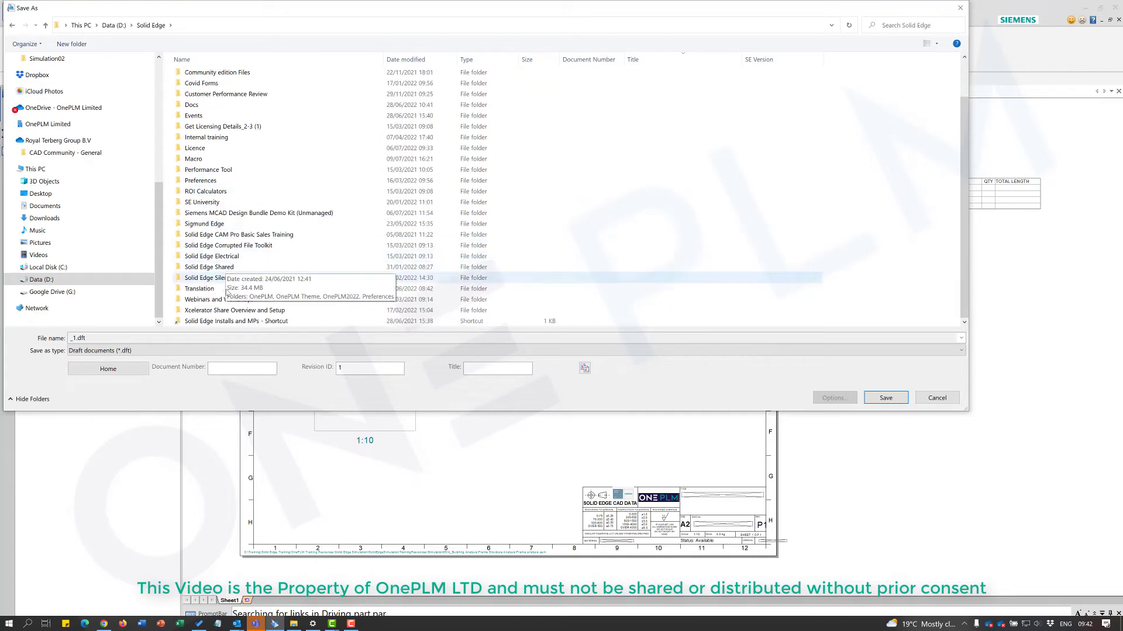
double_click(210, 264)
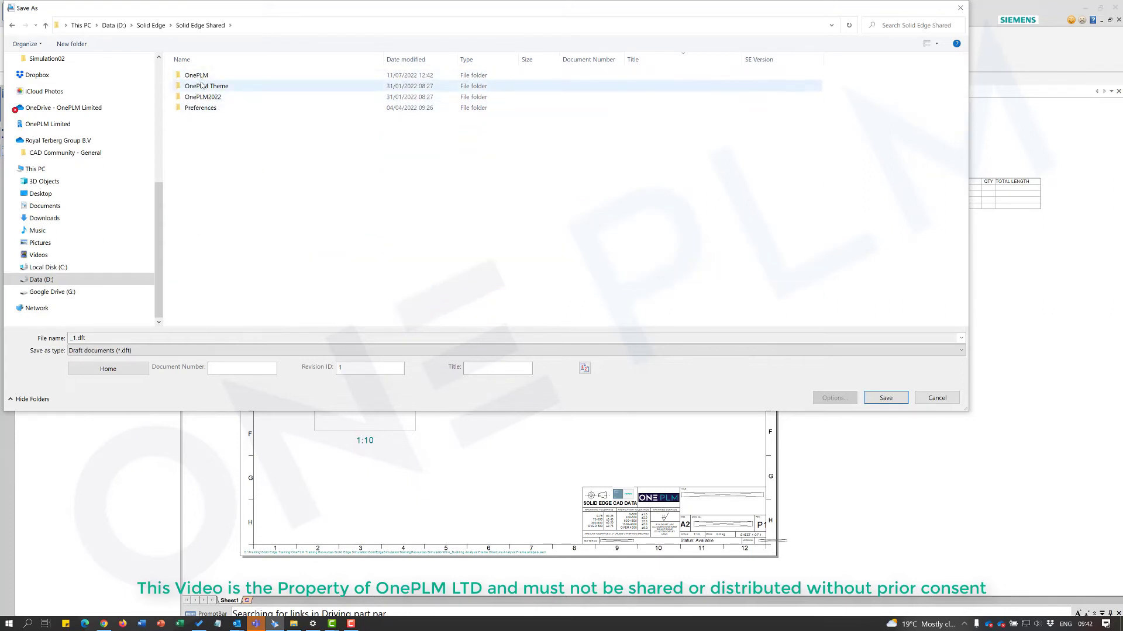
click(200, 77)
double_click(197, 77)
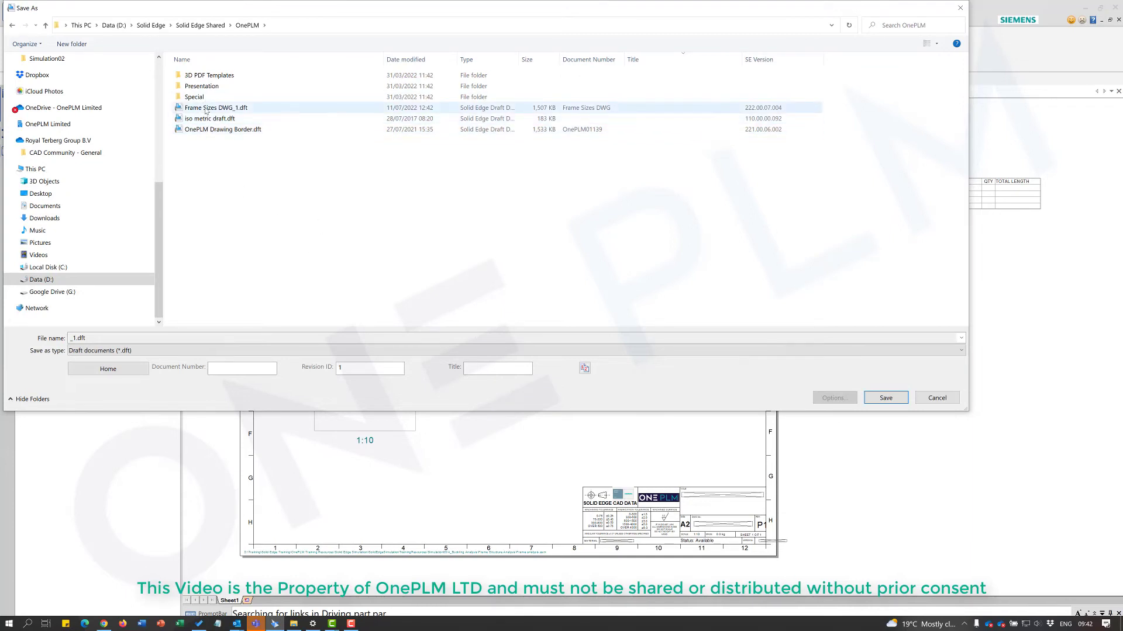
Step: Enter 'Frame Cut' as the document number, save the template, and close the draft
click(239, 366)
text(Frame )
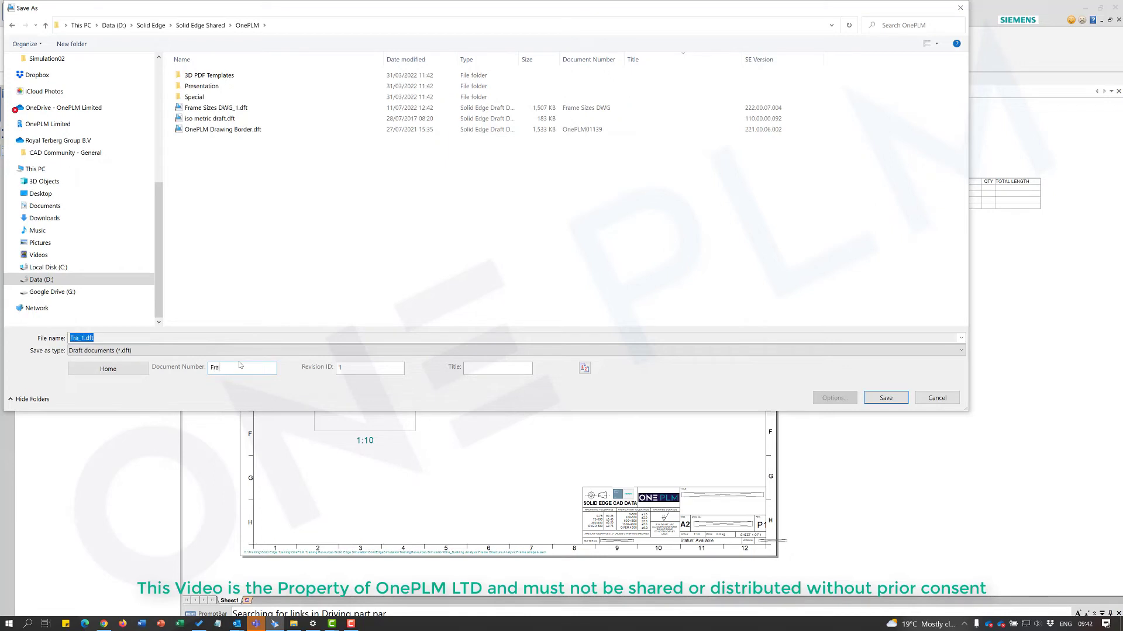
text(Cuts)
key(Return)
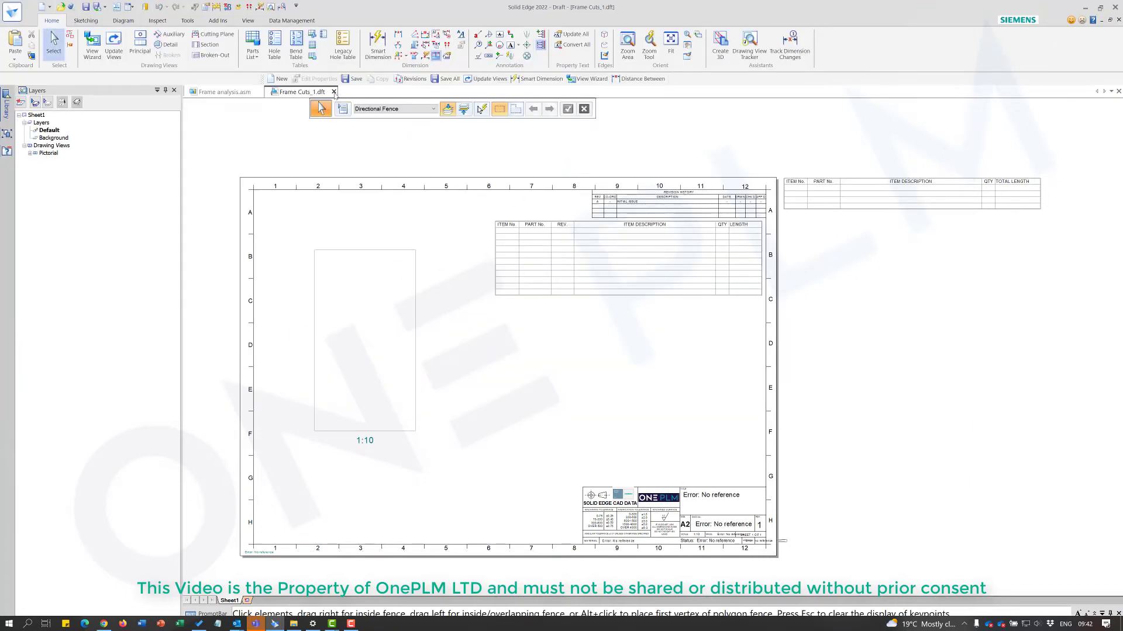
click(333, 91)
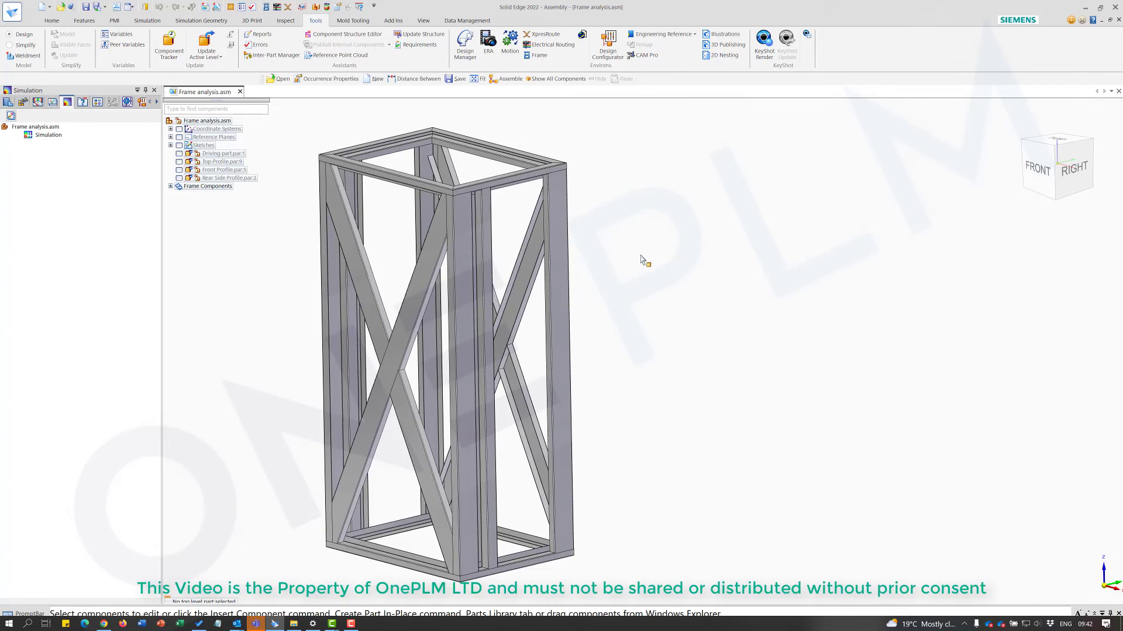
Step: Browse the standard and user template categories in the New dialog, then cancel
key(ctrl+n)
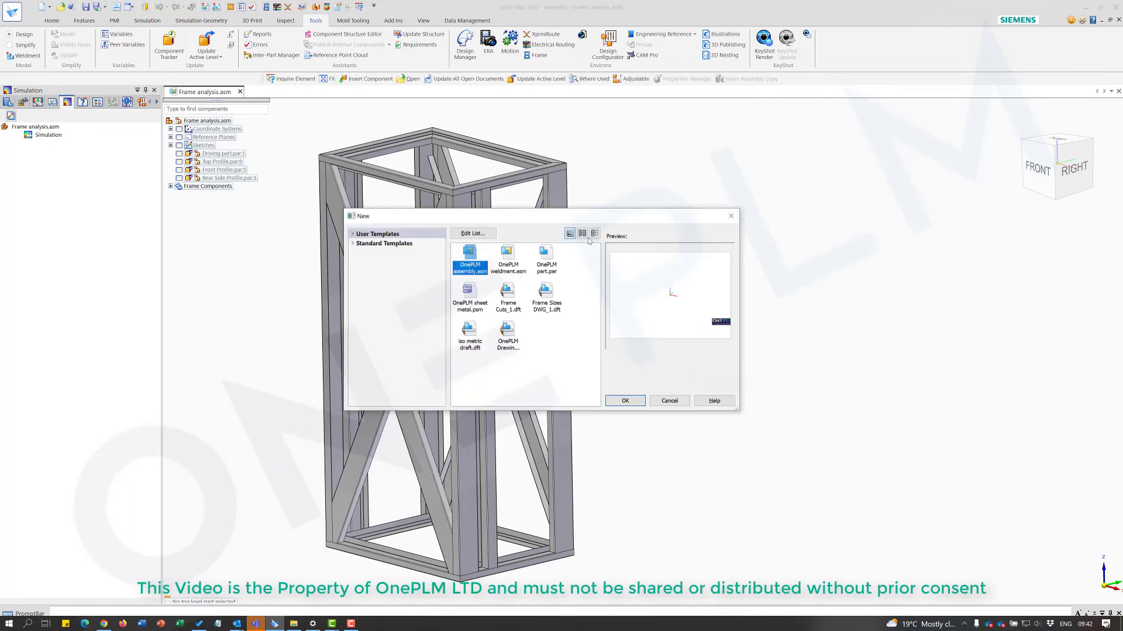
click(509, 295)
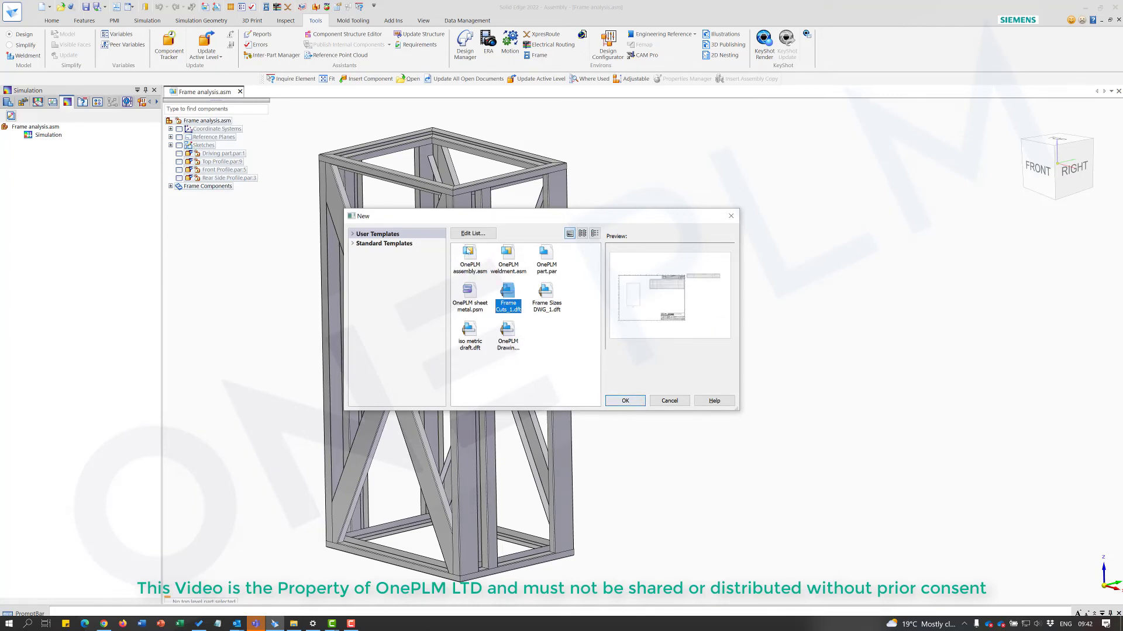
click(353, 244)
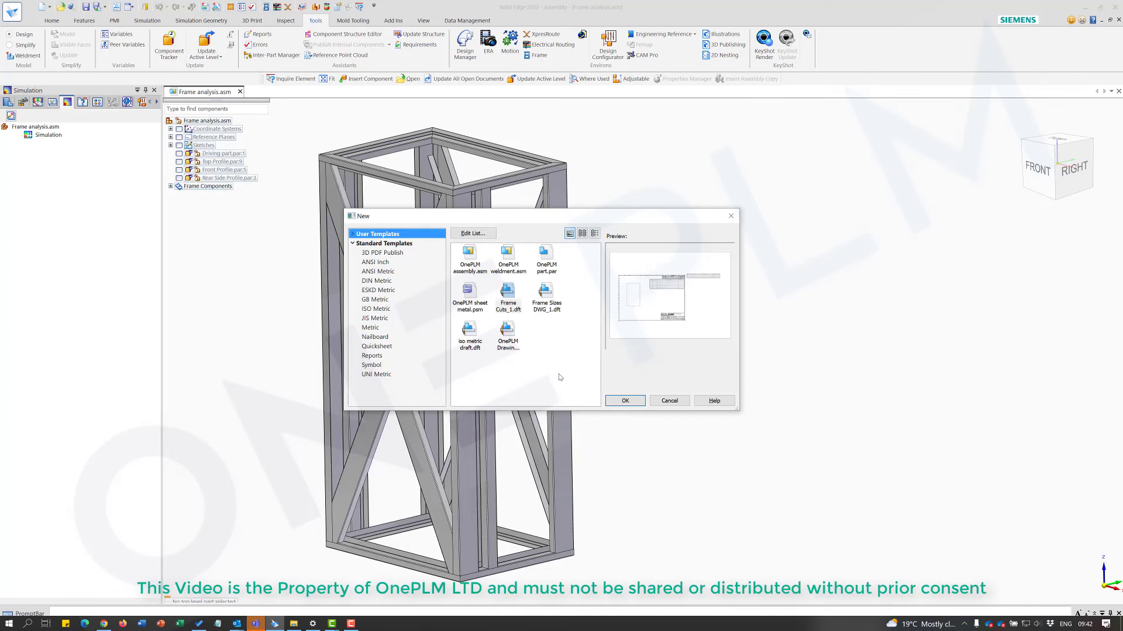
click(352, 236)
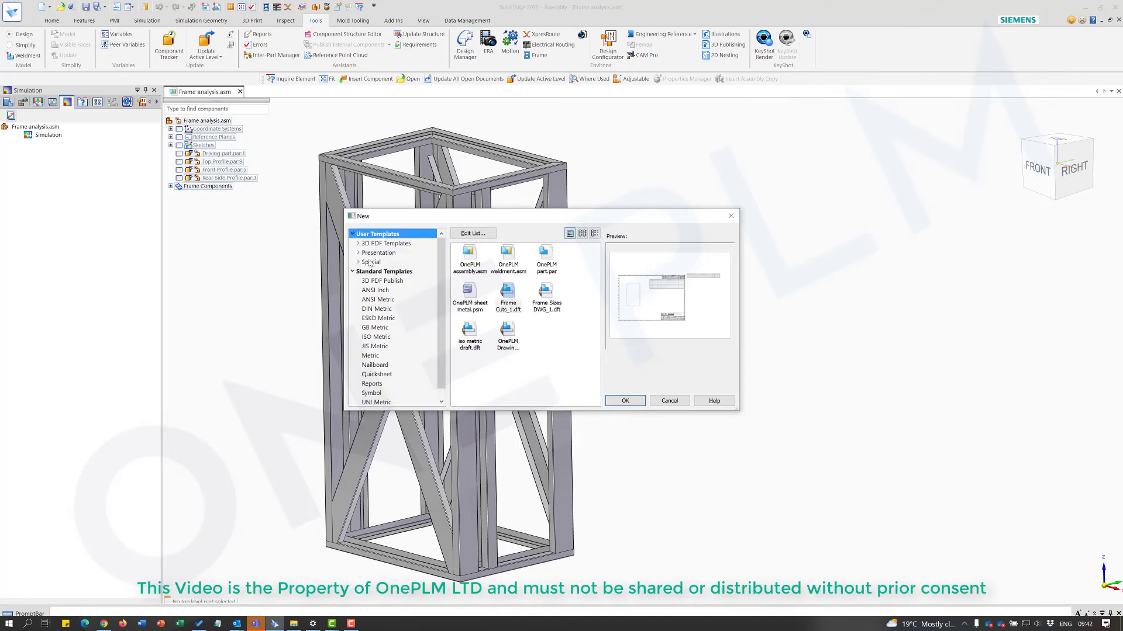
click(375, 244)
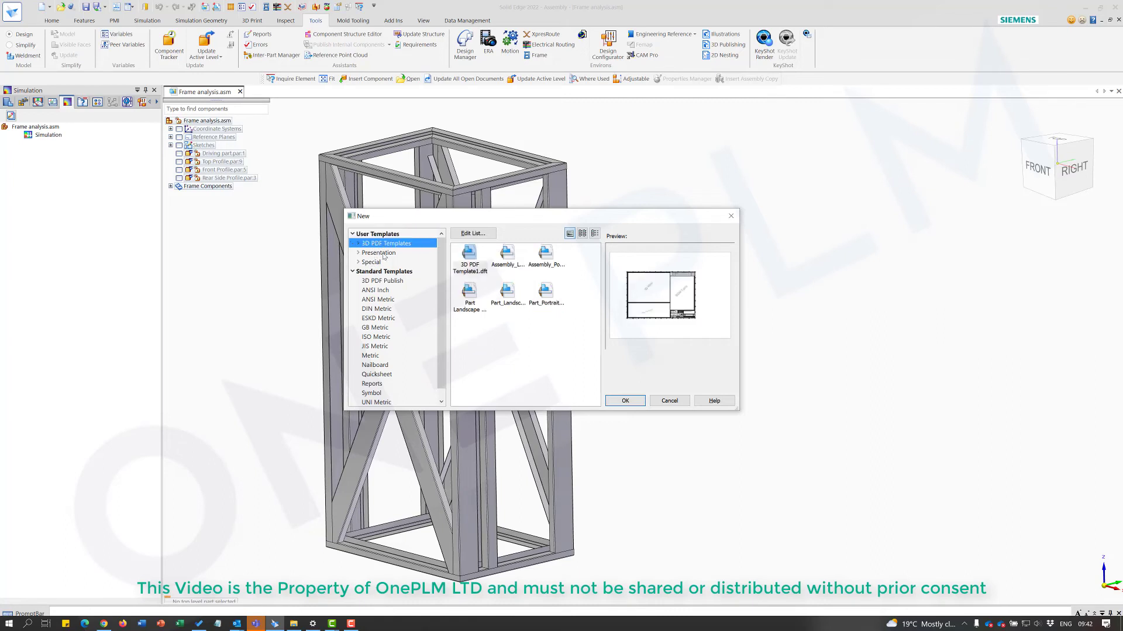
click(379, 253)
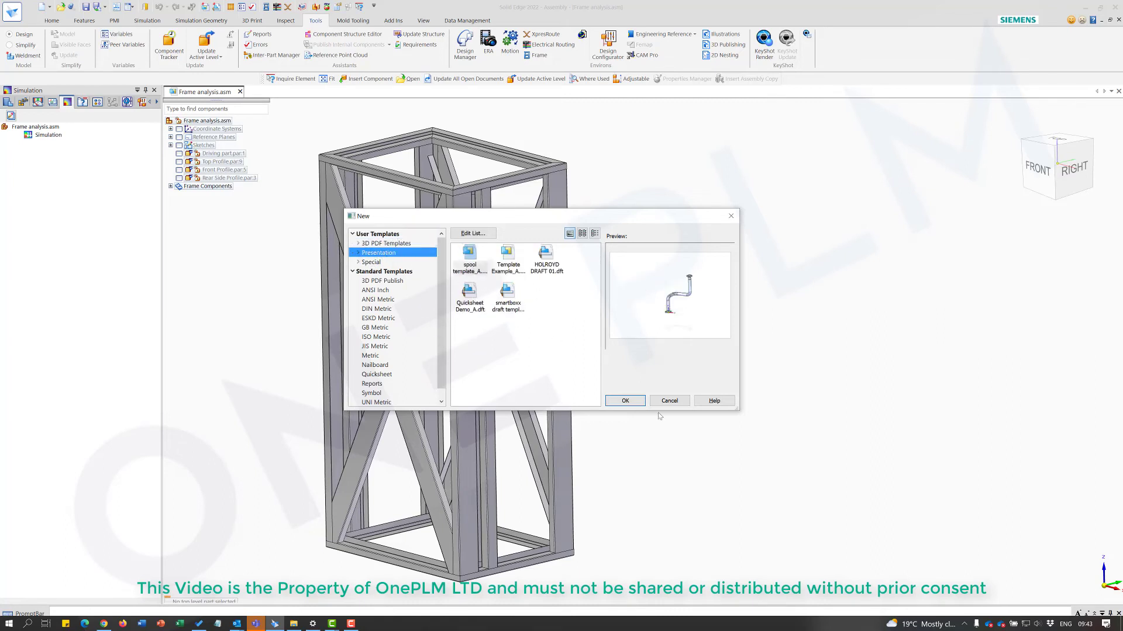
click(369, 235)
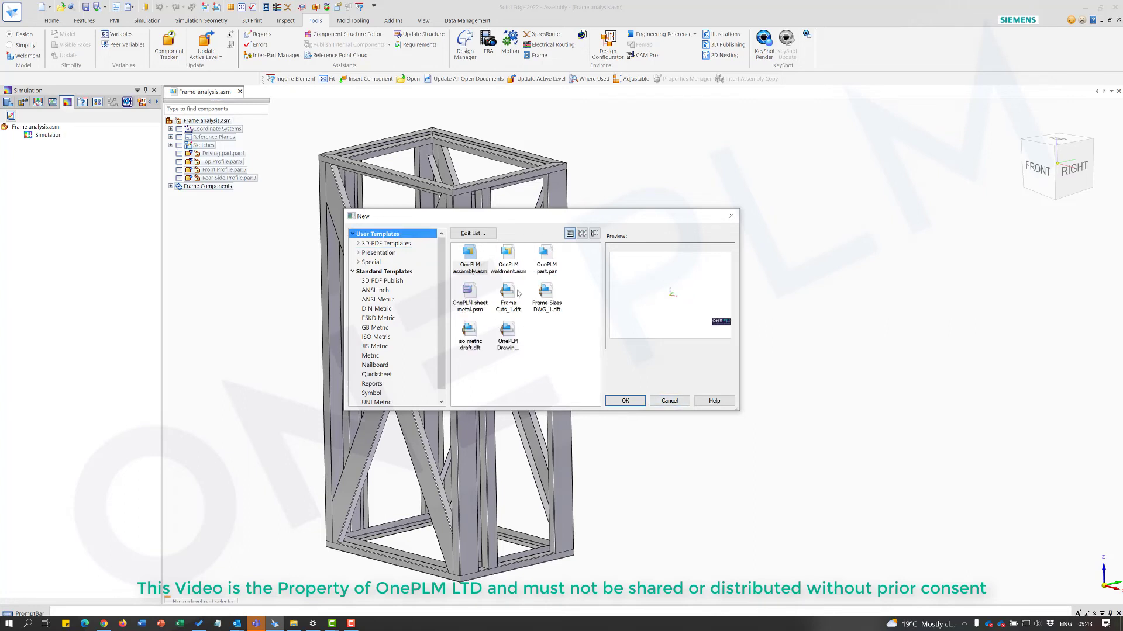
click(667, 402)
Step: Create a new draft from the Frame Cuts_1.dft user template
key(ctrl+n)
click(515, 308)
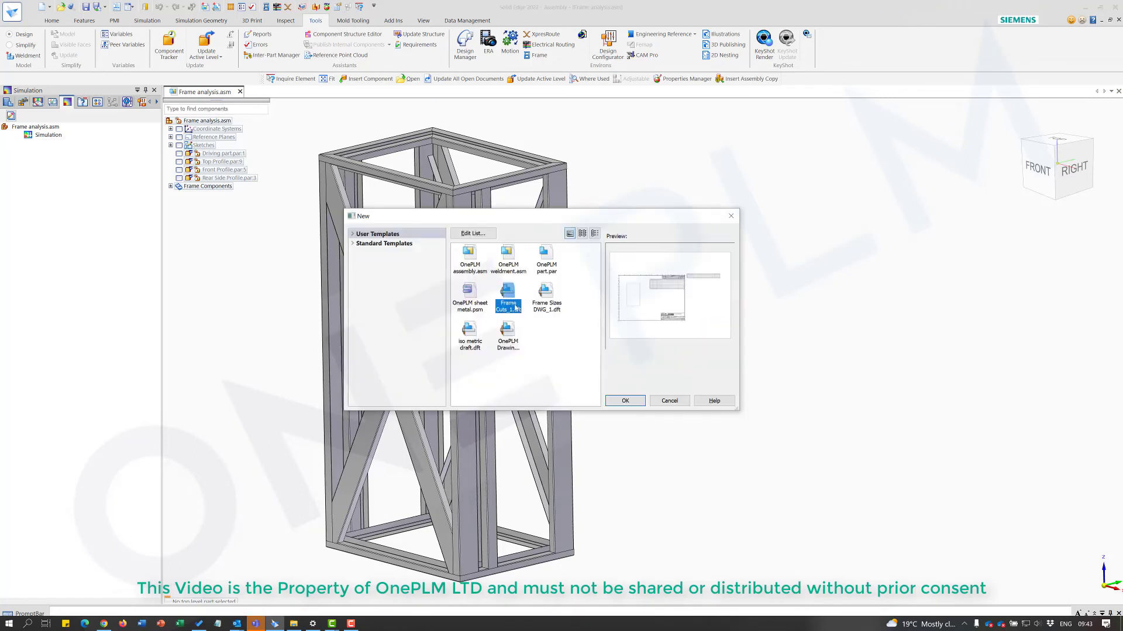
click(625, 401)
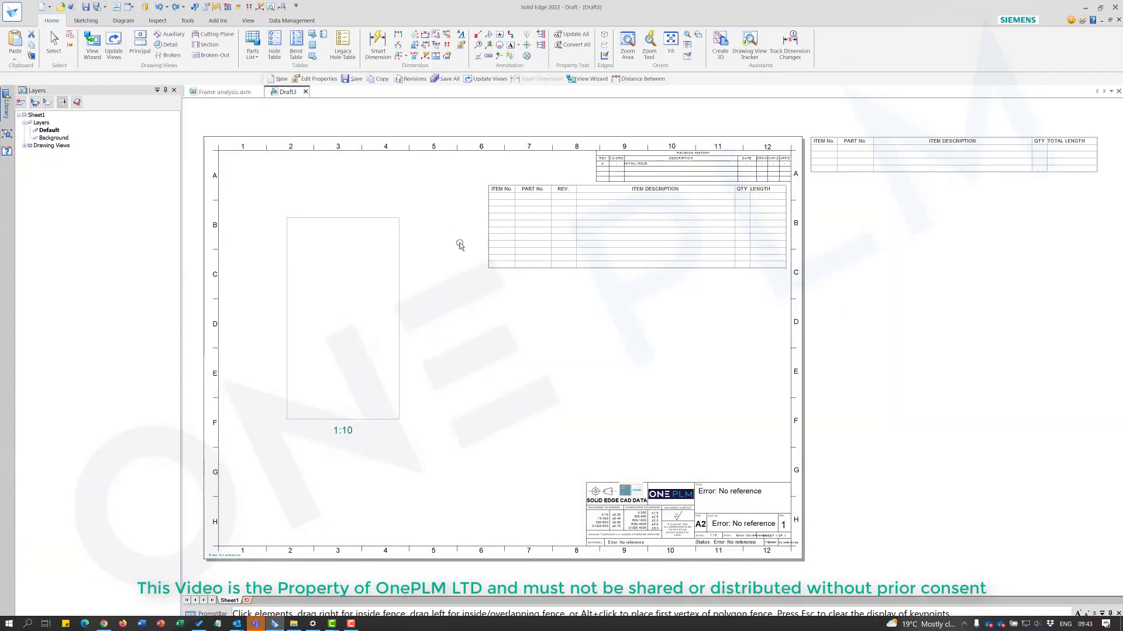
Step: Place Frame analysis.asm from the library's Open Documents onto the Draft3 template sheet
click(6, 106)
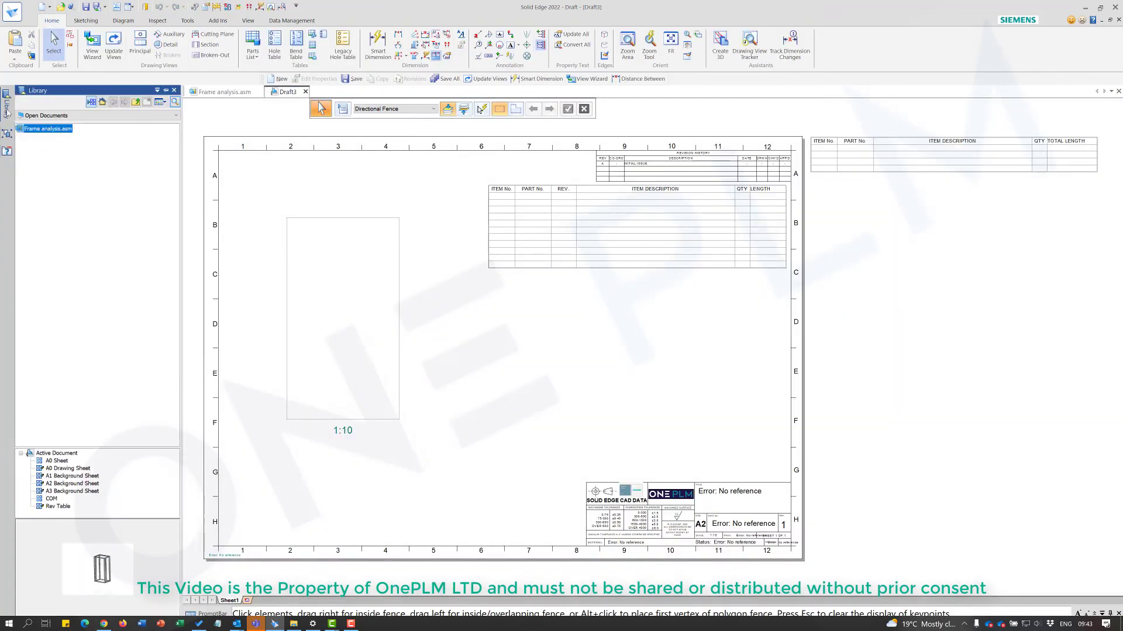
click(46, 115)
click(46, 134)
drag(37, 131, 343, 308)
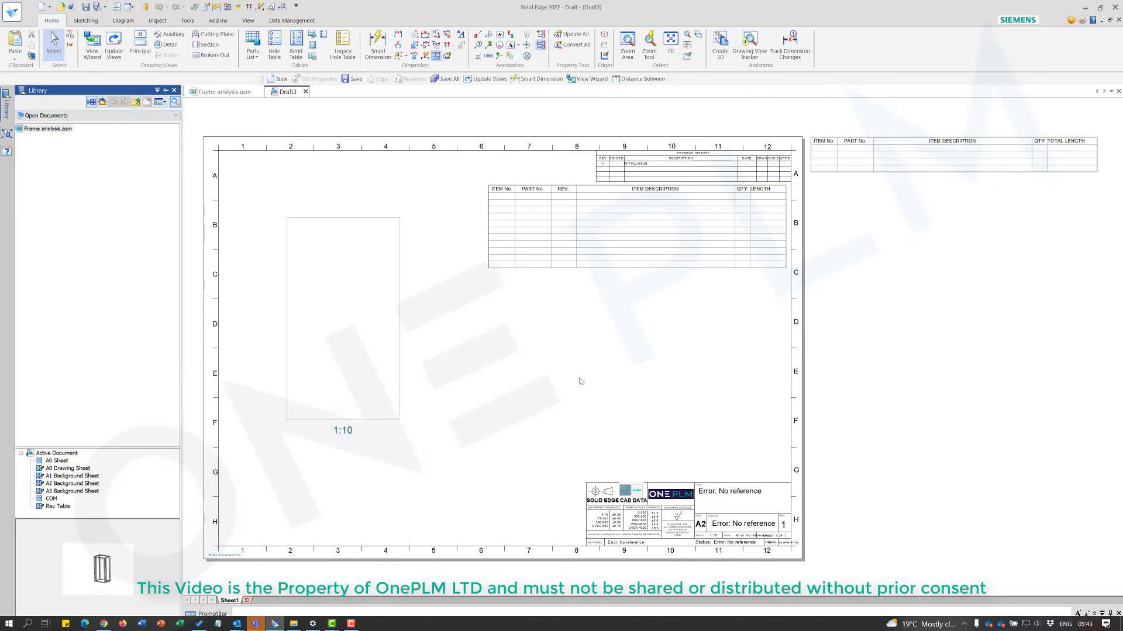
scroll(804, 191, up, 3)
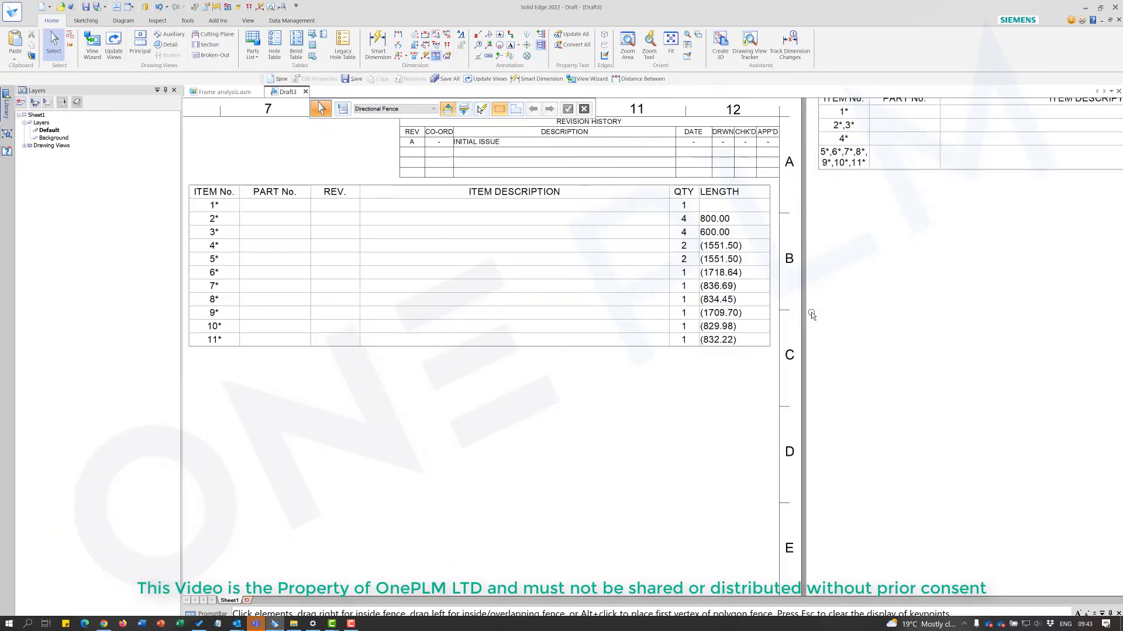
scroll(803, 191, down, 5)
Step: Inspect the filled cut-length and total-length parts lists without changing them
click(695, 295)
right_click(695, 295)
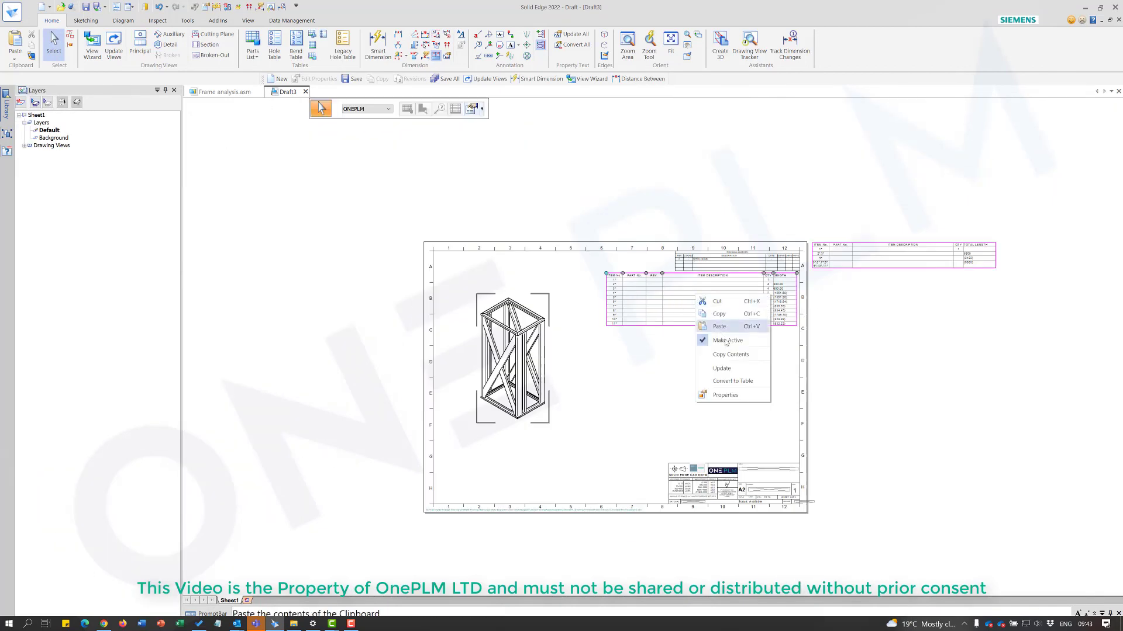
right_click(879, 259)
key(Escape)
scroll(714, 384, up, 1)
scroll(708, 386, up, 1)
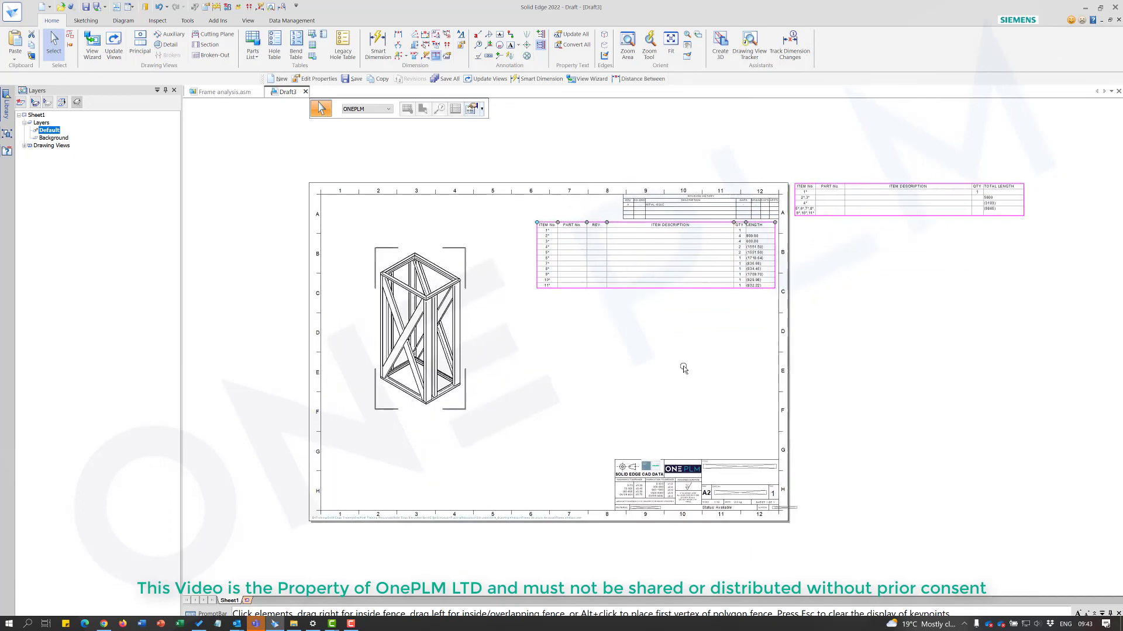